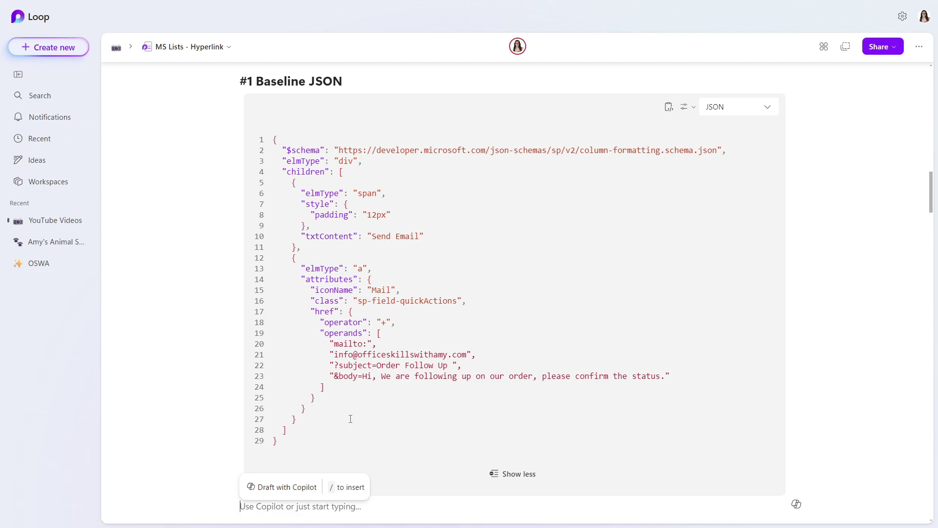
Copy the #1 Baseline JSON code block from the Loop page.
{"action": "left_click", "coordinate": [669, 108]}
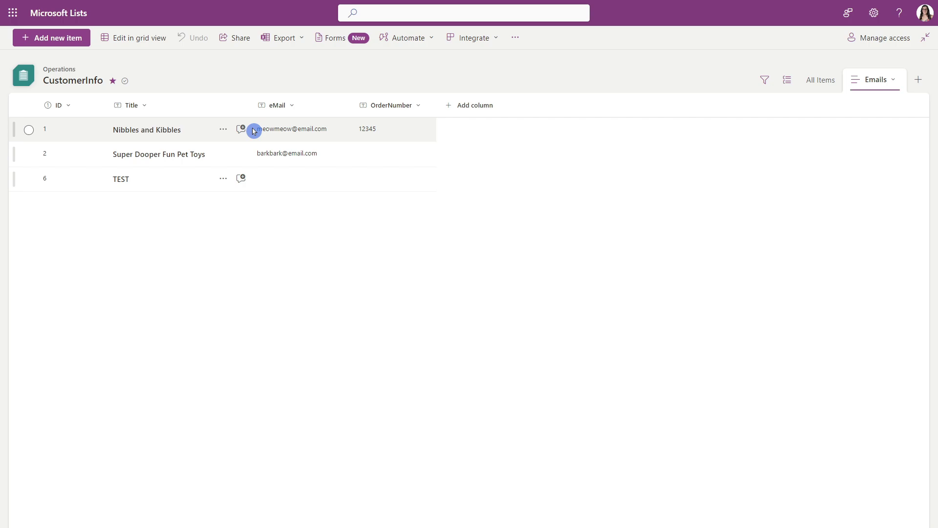
{"action": "left_click", "coordinate": [292, 109]}
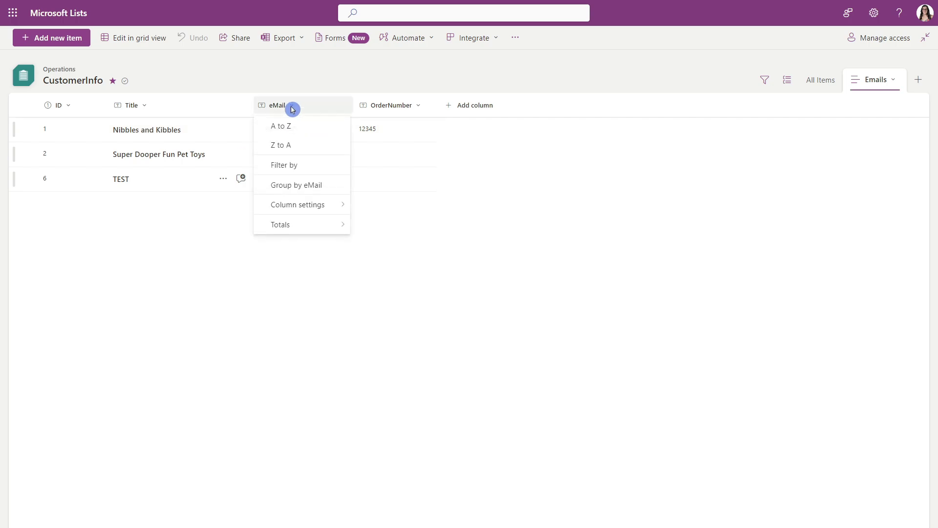
{"action": "mouse_move", "coordinate": [300, 205]}
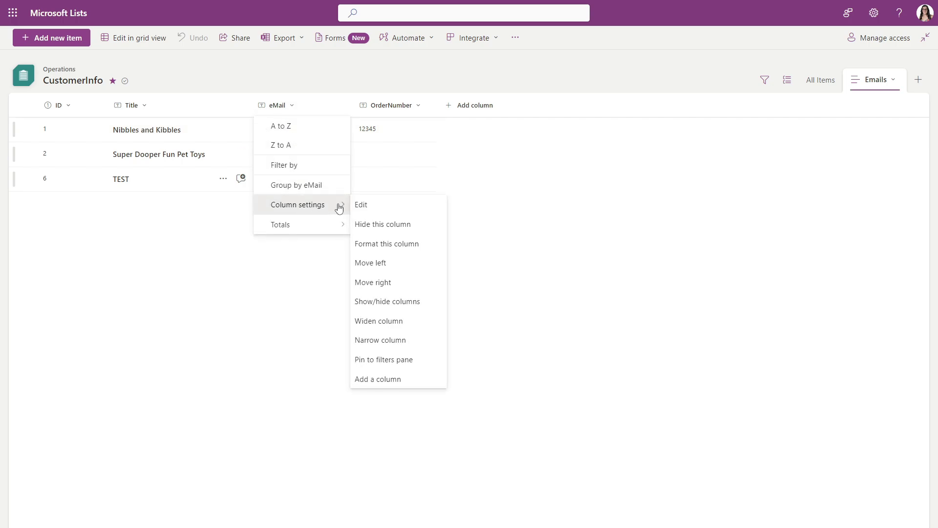
{"action": "left_click", "coordinate": [383, 206]}
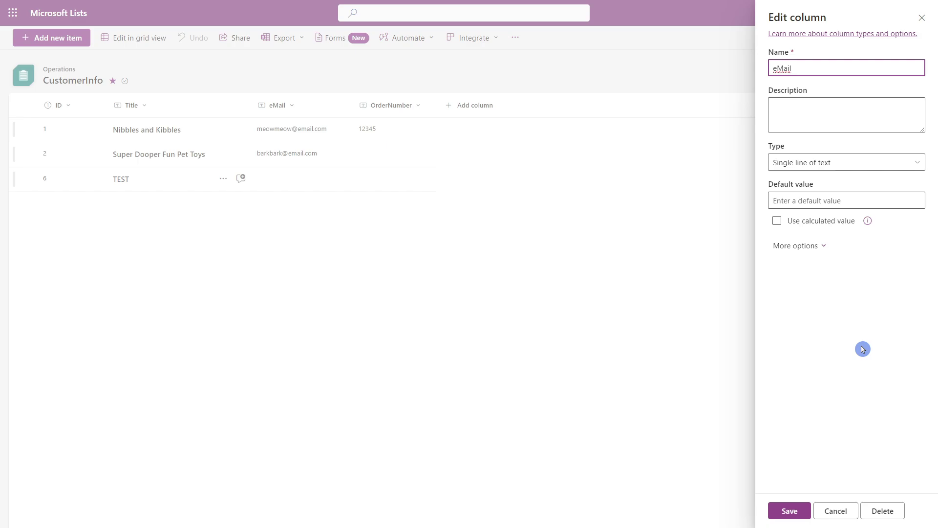
{"action": "left_click", "coordinate": [842, 511]}
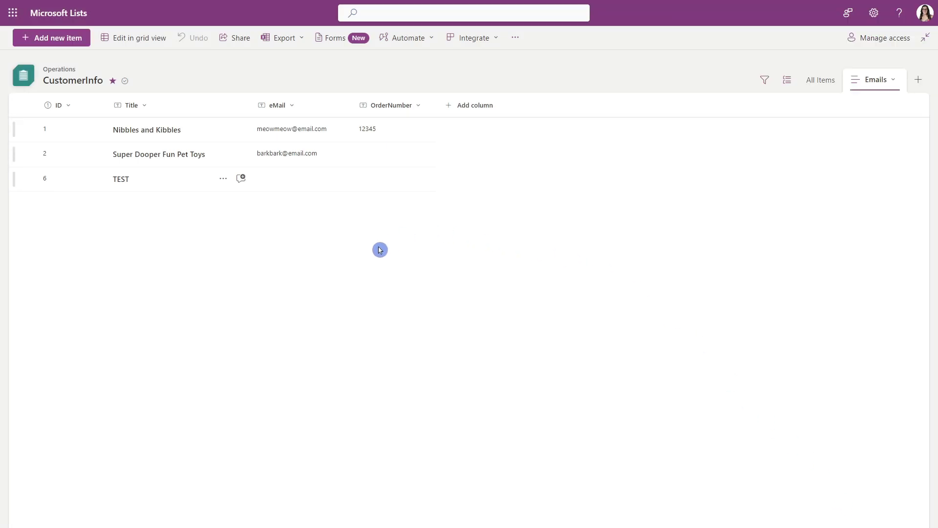
Open Format this column for the eMail column from its column settings menu.
{"action": "left_click", "coordinate": [288, 107]}
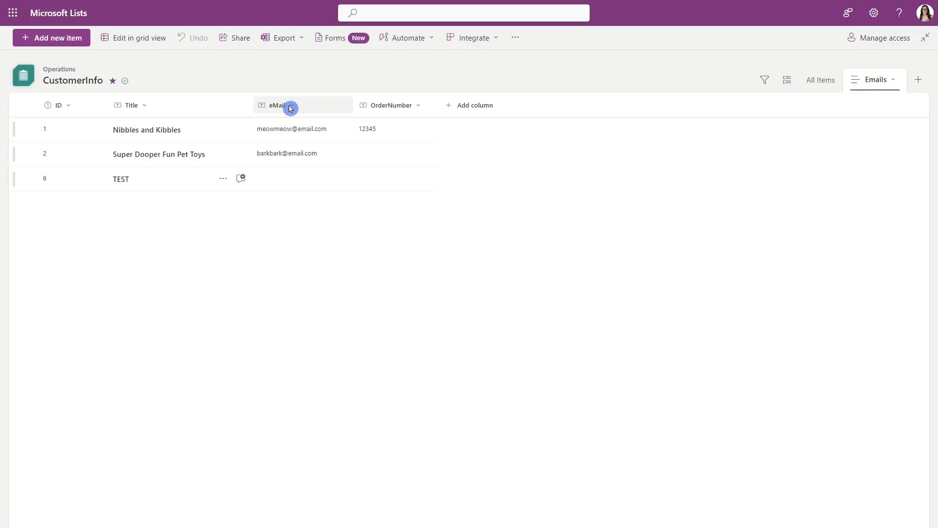
{"action": "mouse_move", "coordinate": [300, 205]}
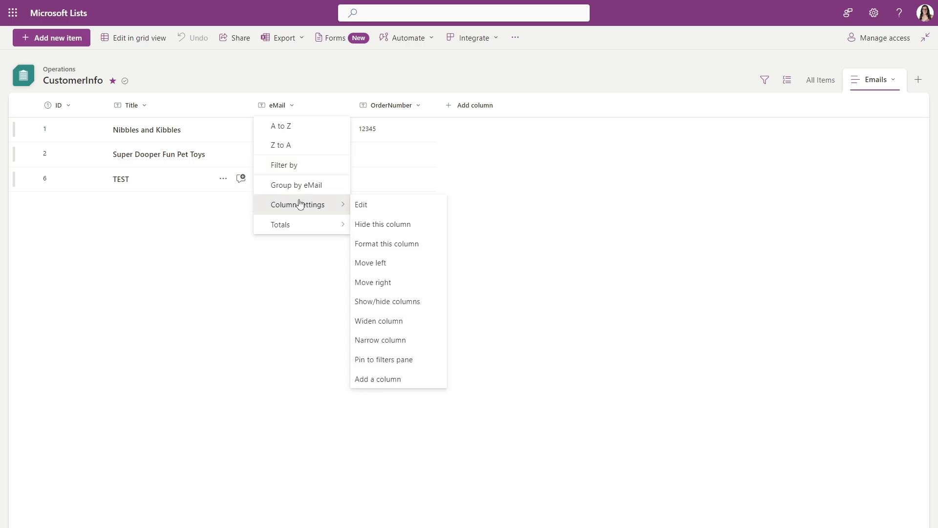
{"action": "left_click", "coordinate": [394, 245]}
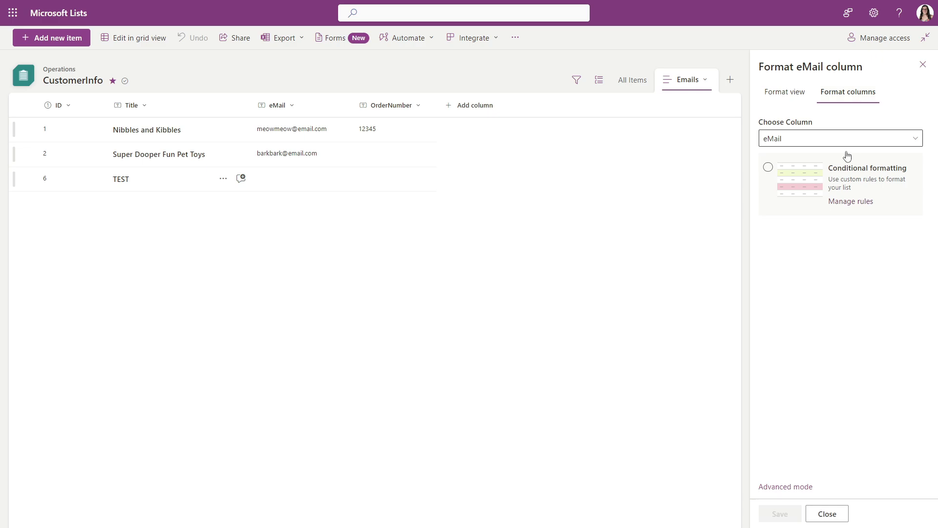
In advanced mode, replace the eMail column's default JSON with the pasted baseline code and preview it.
{"action": "left_click", "coordinate": [797, 487]}
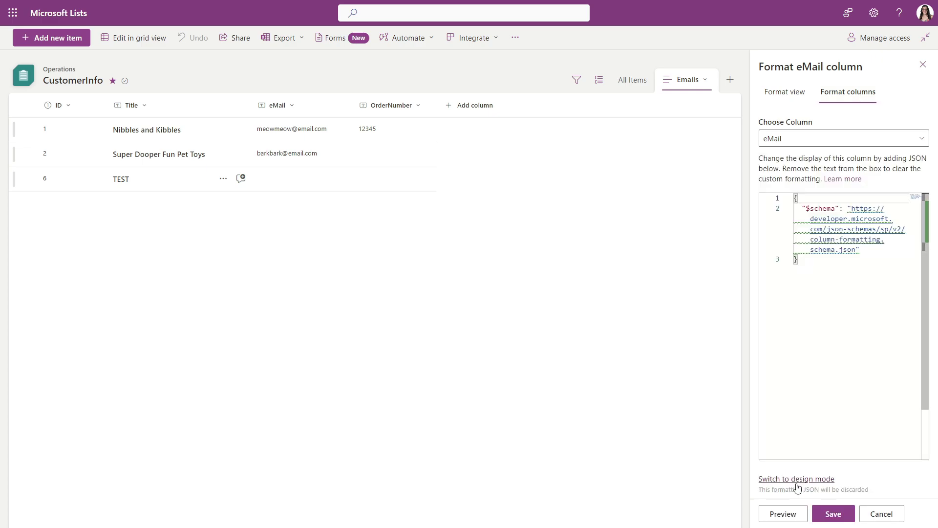
{"action": "left_click", "coordinate": [814, 281]}
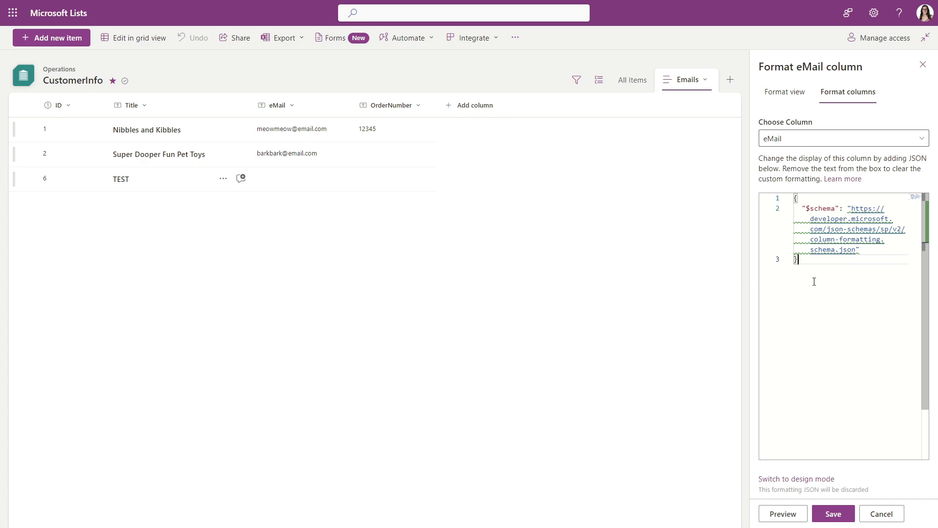
{"action": "key", "text": "ctrl+a"}
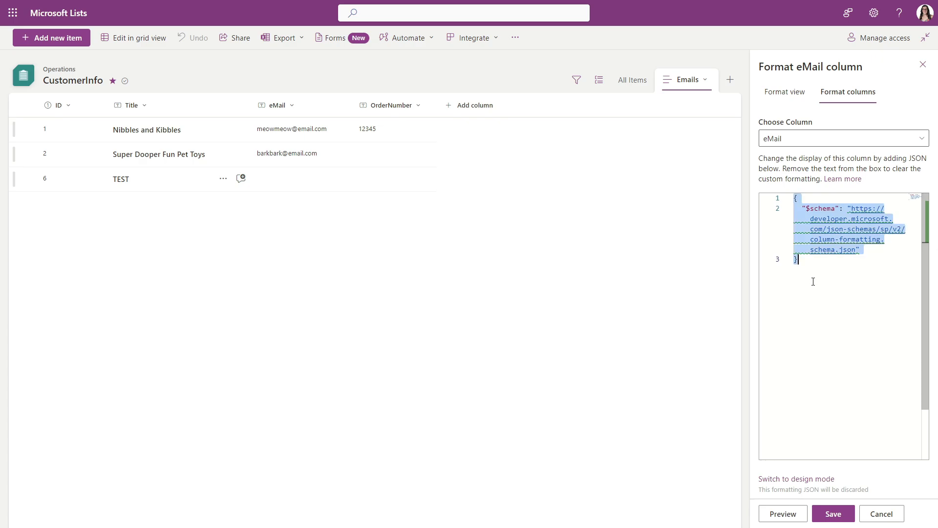
{"action": "key", "text": "BackSpace"}
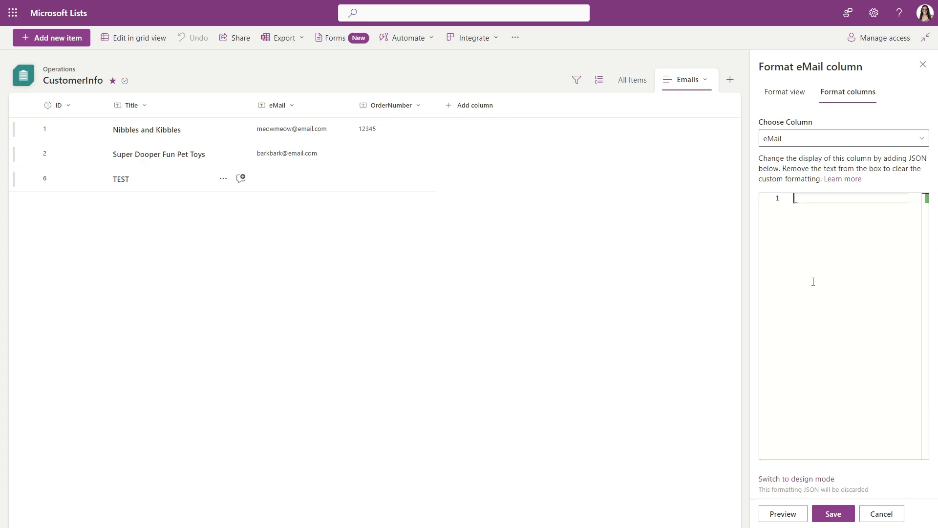
{"action": "key", "text": "ctrl+v"}
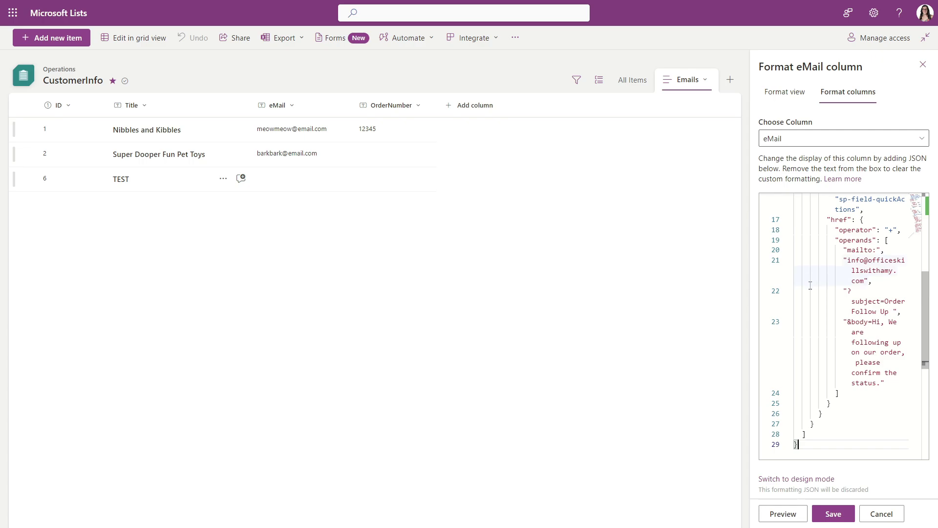
{"action": "left_click", "coordinate": [784, 514]}
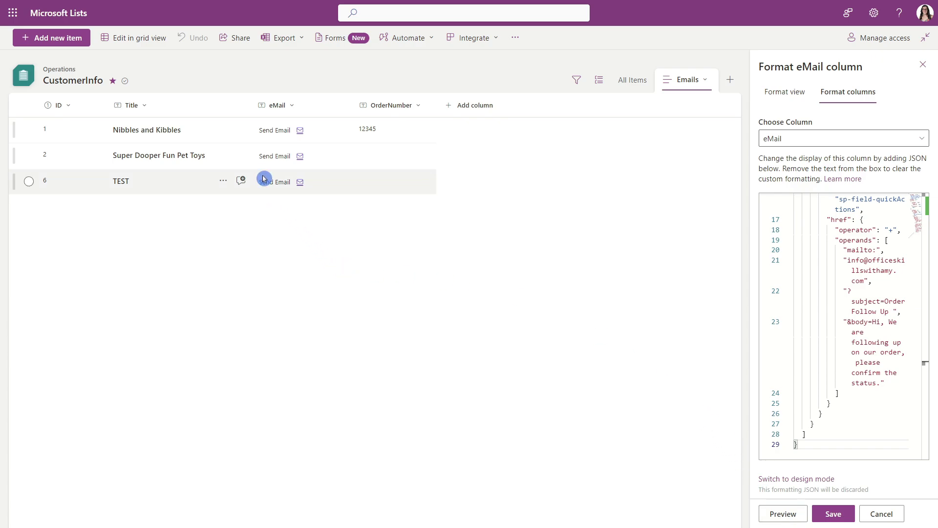
Open the Order Follow Up draft from row 1's mail icon and check its subject.
{"action": "left_click", "coordinate": [300, 131]}
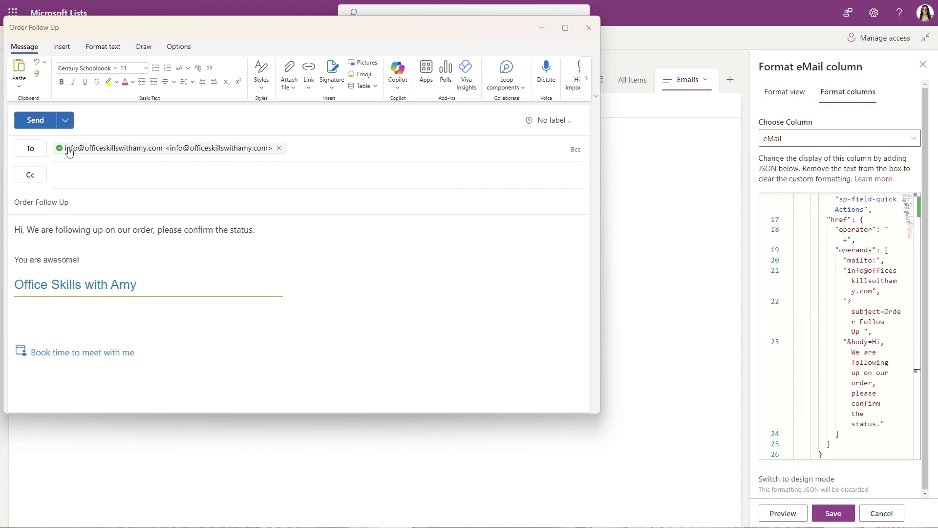
{"action": "left_click", "coordinate": [93, 201]}
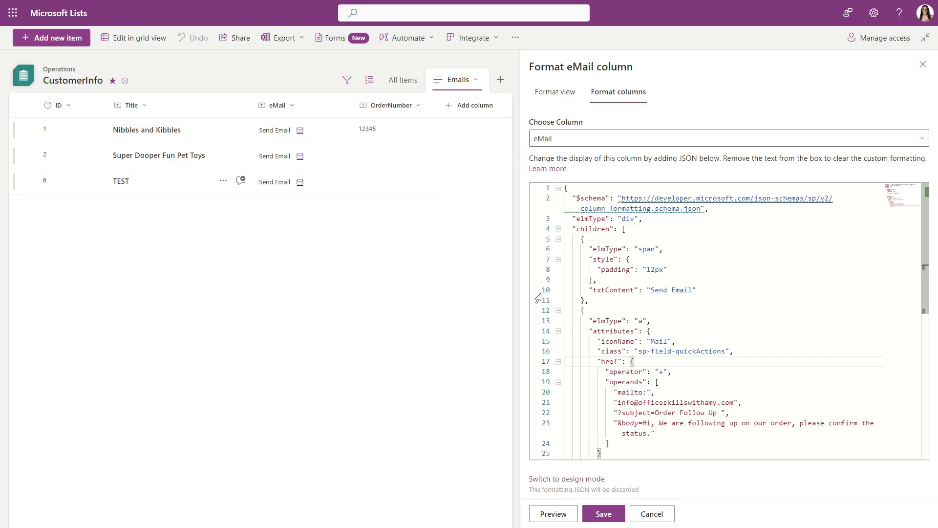
{"action": "left_click_drag", "start_coordinate": [587, 290], "coordinate": [693, 292]}
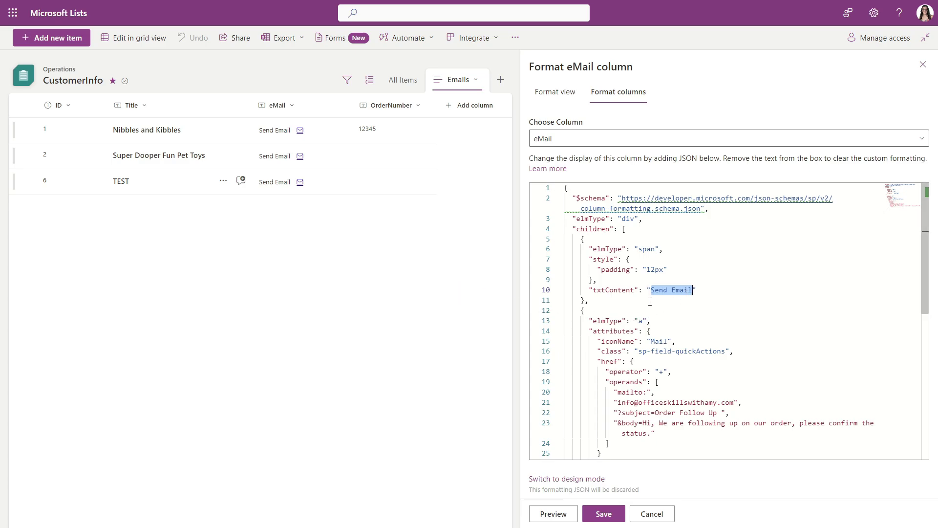
{"action": "key", "text": "ctrl+v"}
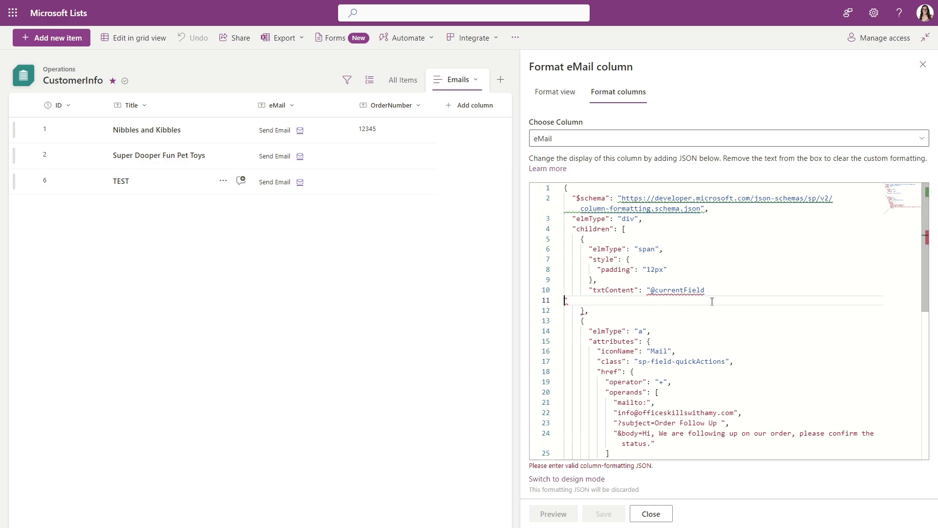
{"action": "key", "text": "BackSpace"}
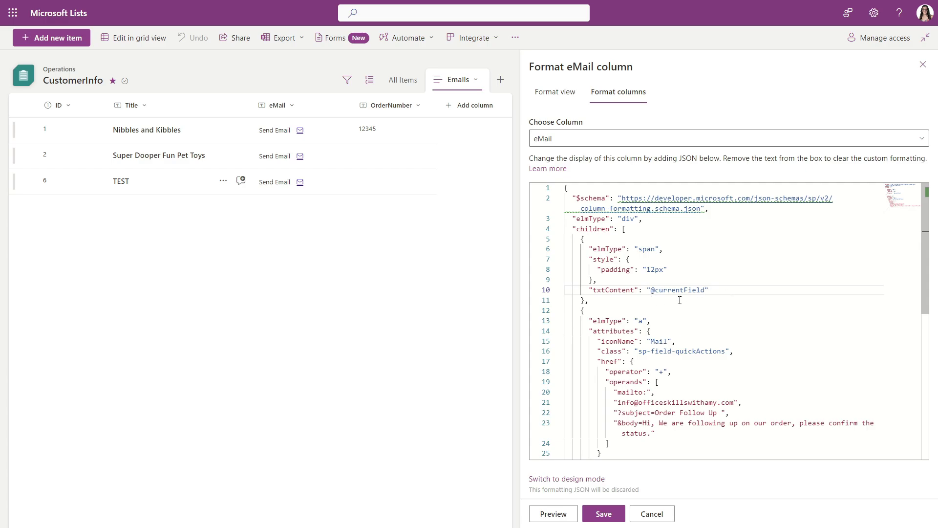
{"action": "left_click", "coordinate": [709, 291]}
Preview the formatting so each row displays its own email address beside the mail icon.
{"action": "left_click", "coordinate": [562, 517]}
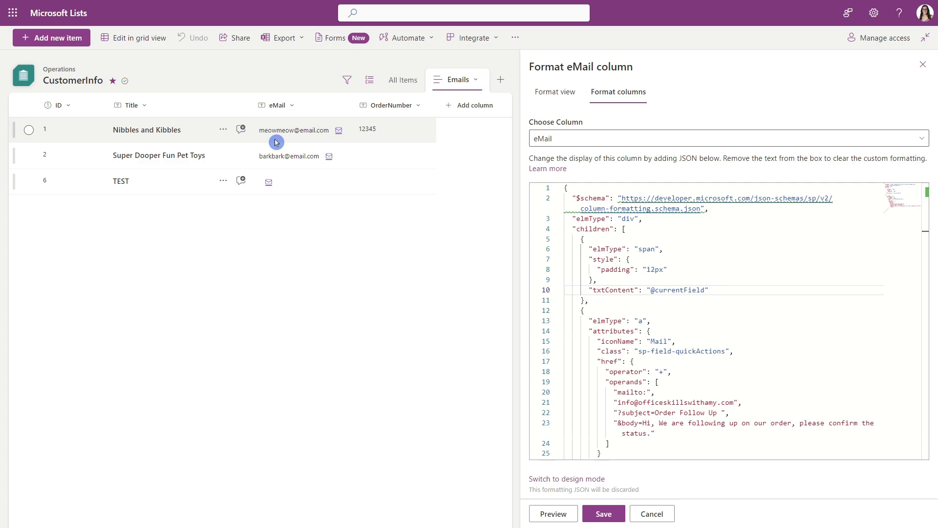
{"action": "key", "text": "Down"}
{"action": "key", "text": "Down"}
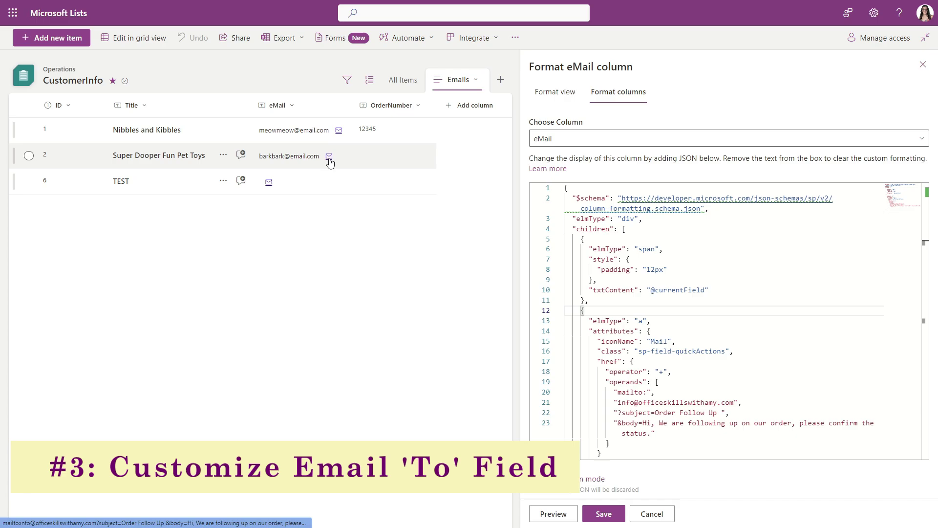
{"action": "left_click", "coordinate": [330, 157]}
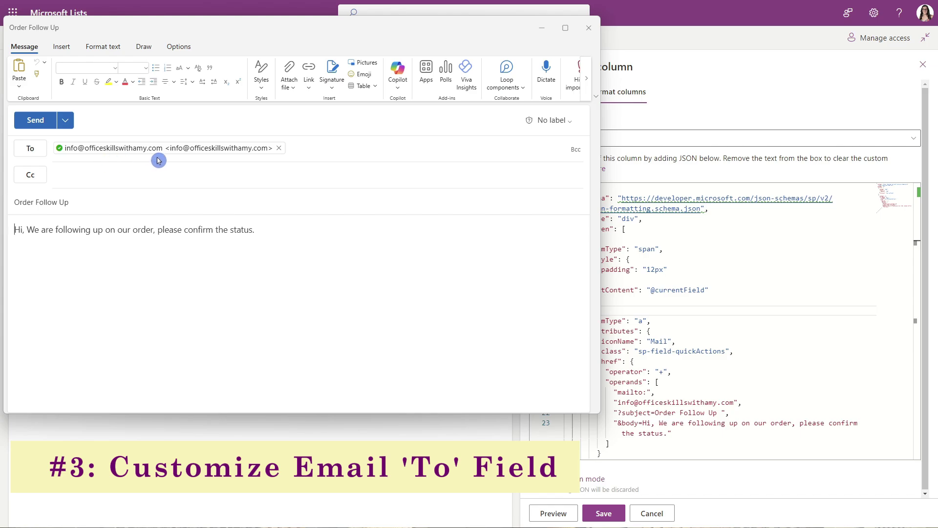
{"action": "left_click", "coordinate": [289, 166]}
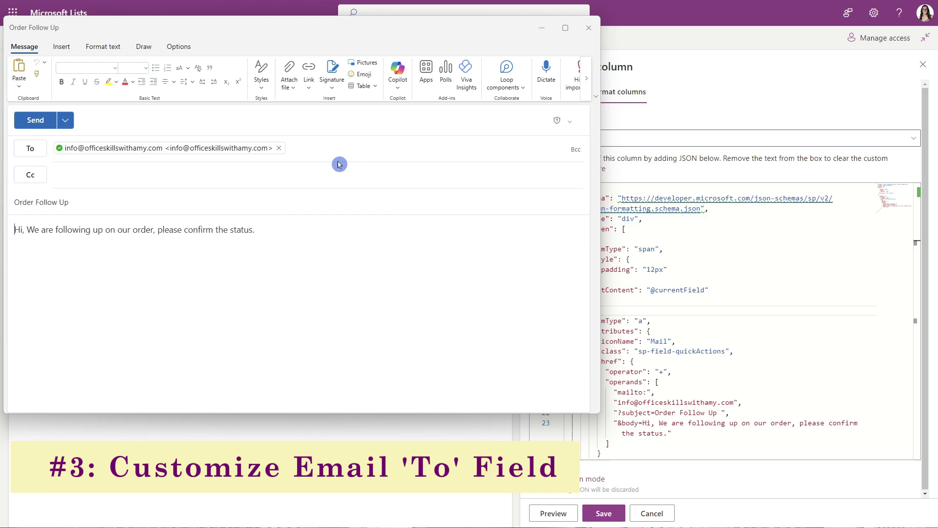
{"action": "left_click", "coordinate": [589, 28]}
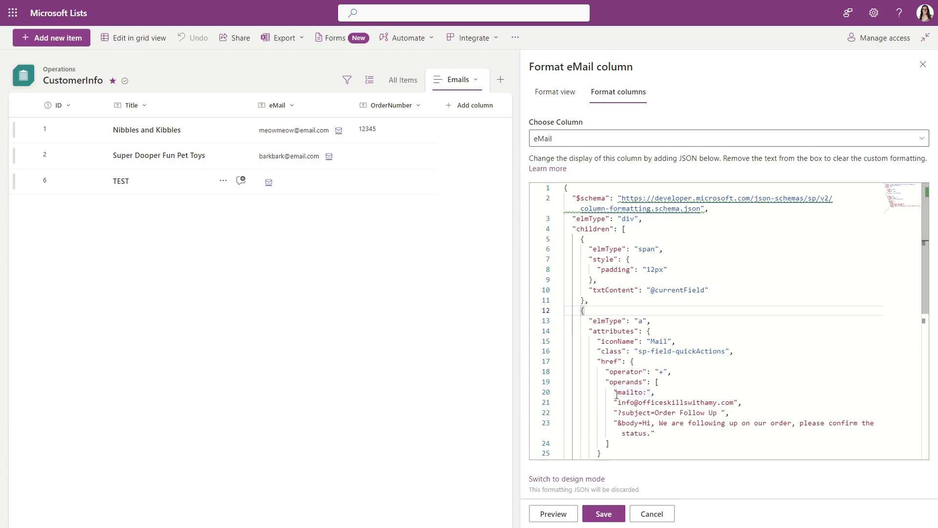
{"action": "left_click_drag", "start_coordinate": [618, 404], "coordinate": [735, 405]}
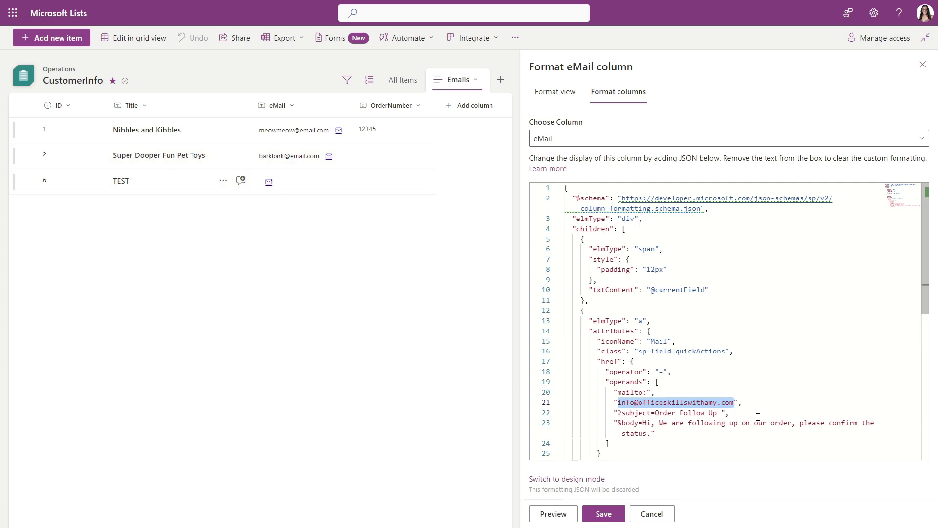
{"action": "type", "text": "@currentField"}
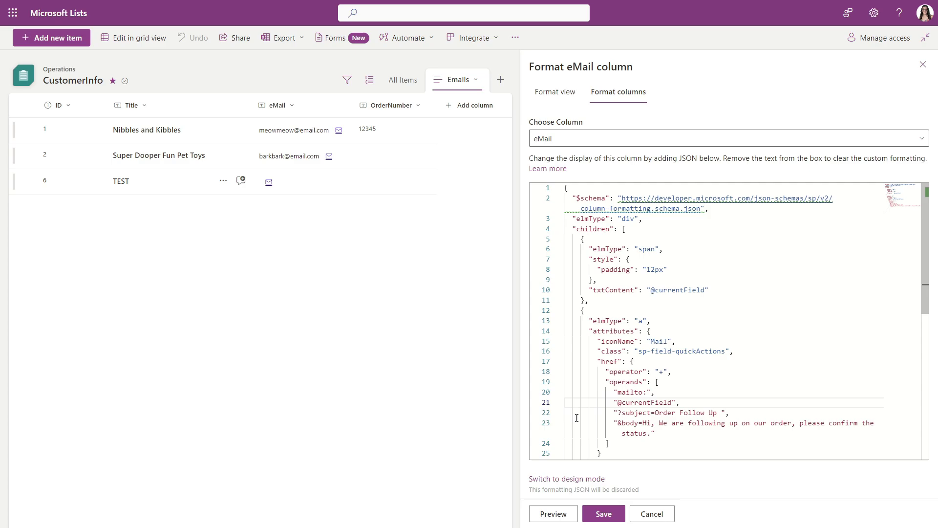
Preview and check that row mail links open Order Follow Up drafts addressed to each row's email.
{"action": "left_click", "coordinate": [555, 515]}
{"action": "left_click", "coordinate": [331, 161]}
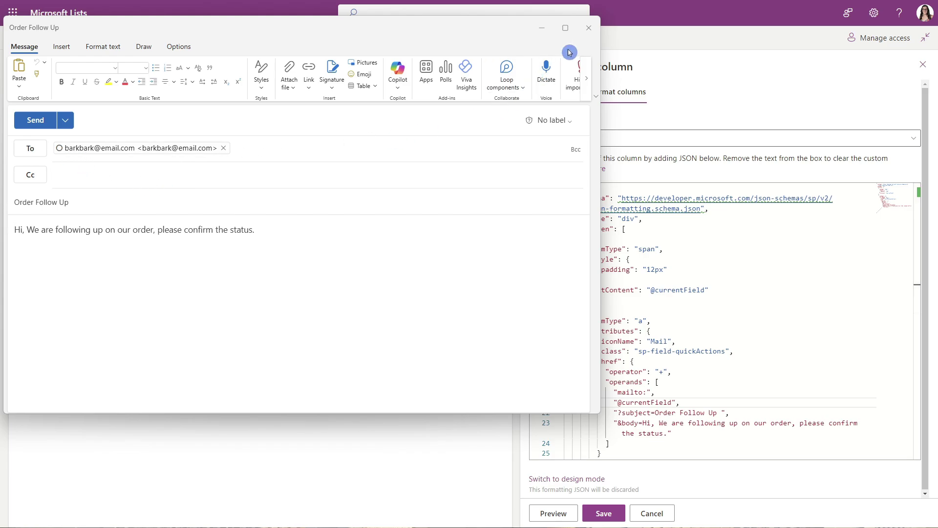
{"action": "left_click", "coordinate": [590, 30]}
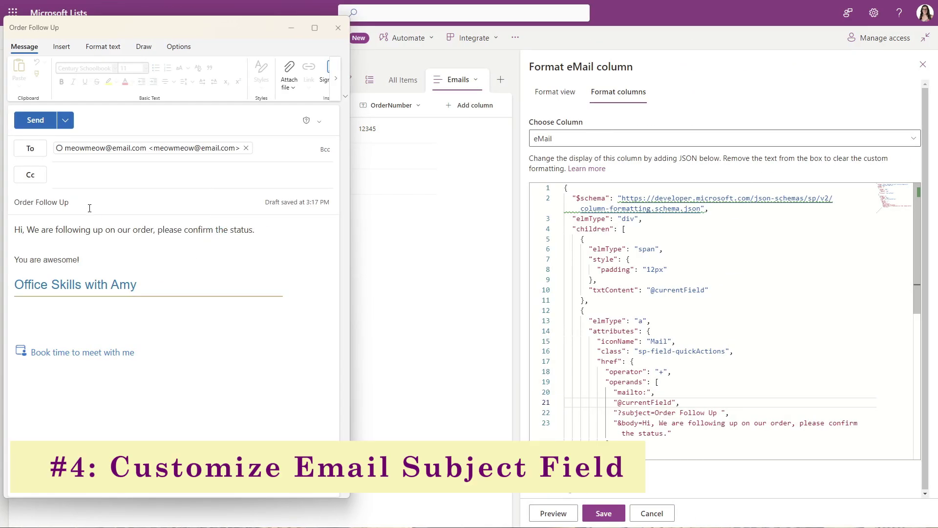
{"action": "left_click_drag", "start_coordinate": [79, 201], "coordinate": [5, 204]}
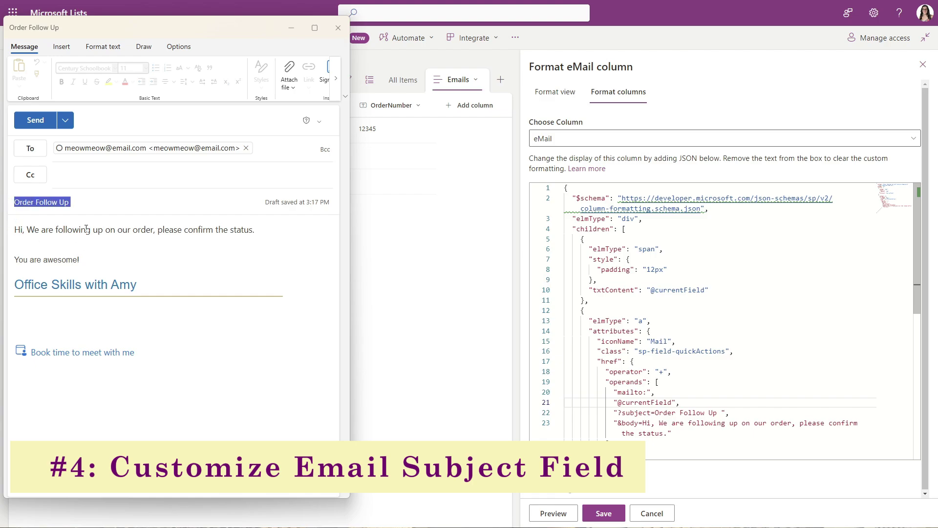
{"action": "left_click", "coordinate": [85, 202]}
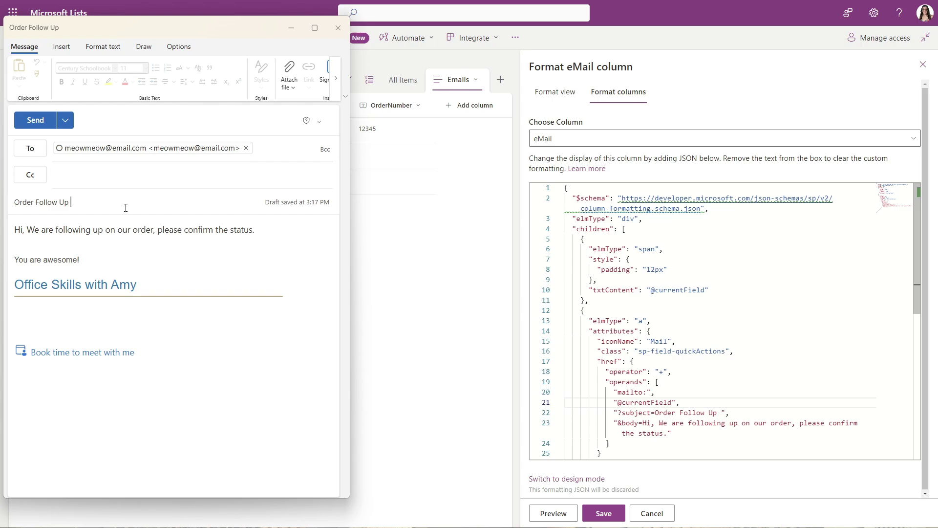
{"action": "left_click", "coordinate": [374, 115]}
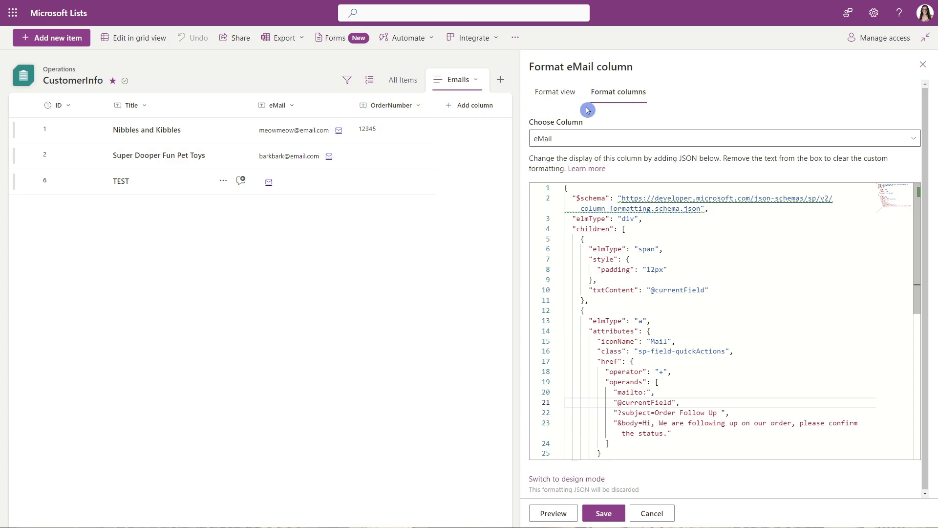
Open List settings from the Settings gear menu in a new browser tab.
{"action": "left_click", "coordinate": [873, 14]}
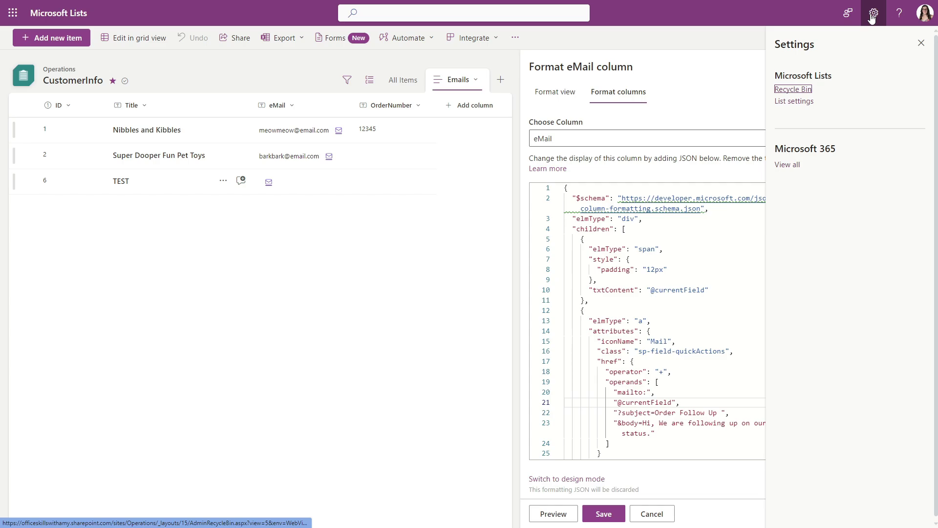
{"action": "right_click", "coordinate": [800, 103]}
{"action": "left_click", "coordinate": [838, 115]}
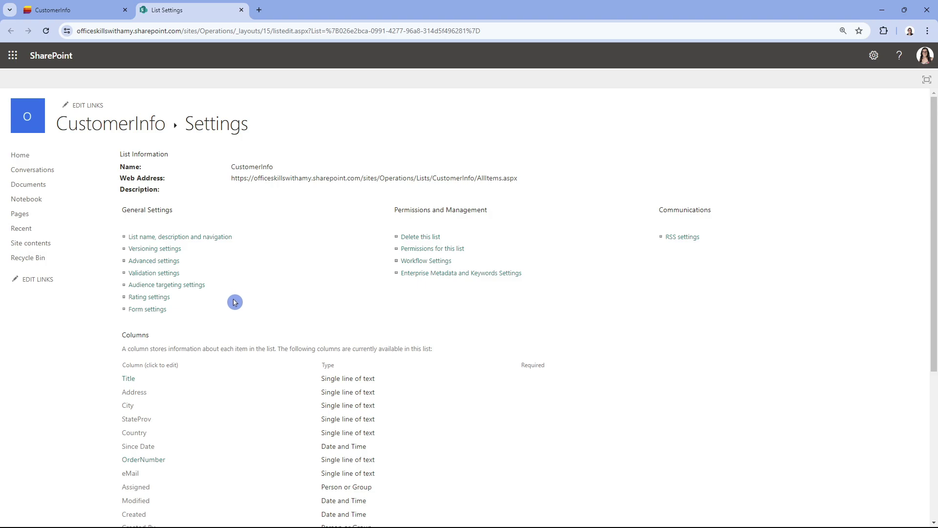
Open the OrderNumber column's edit page and confirm its internal name OrderNumber in the address.
{"action": "scroll", "coordinate": [234, 302], "scroll_direction": "down", "scroll_amount": 2}
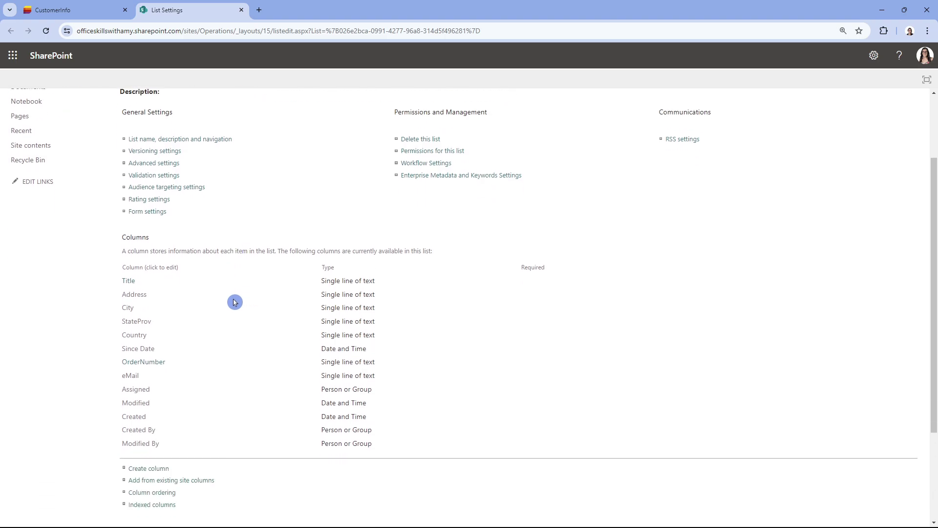
{"action": "left_click", "coordinate": [154, 366]}
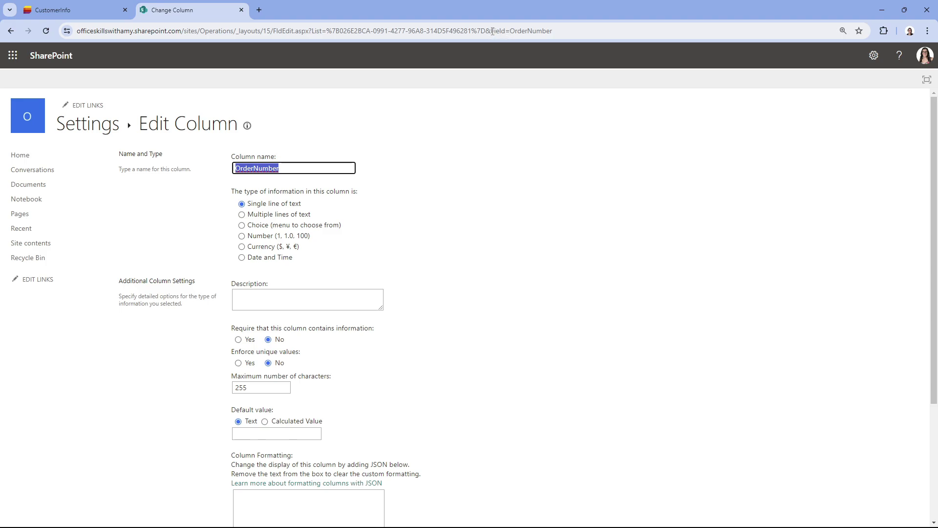
{"action": "left_click_drag", "start_coordinate": [491, 31], "coordinate": [557, 31]}
{"action": "left_click", "coordinate": [607, 29]}
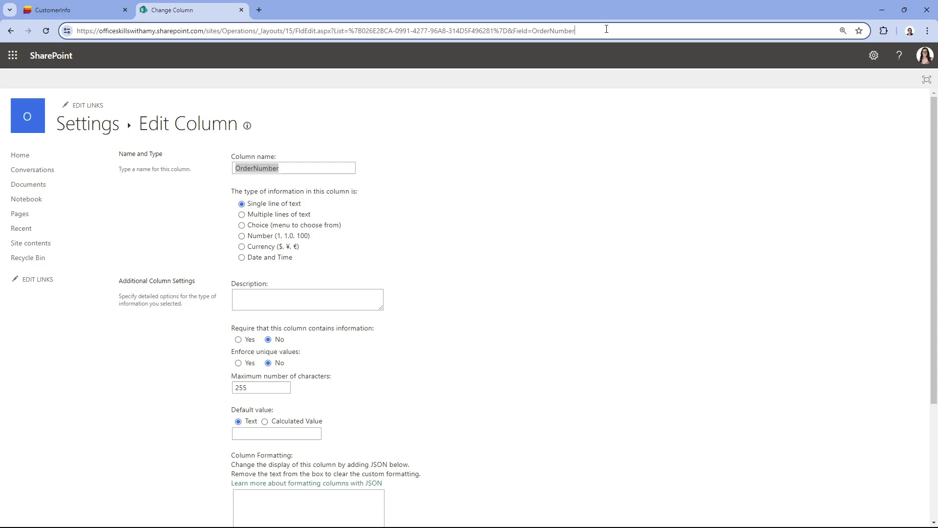
{"action": "left_click_drag", "start_coordinate": [620, 31], "coordinate": [534, 32]}
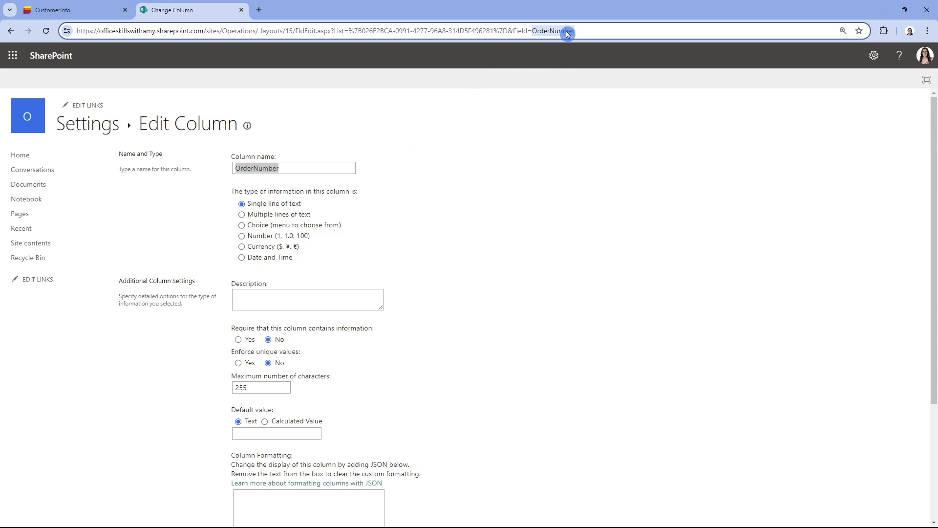
{"action": "left_click", "coordinate": [249, 171]}
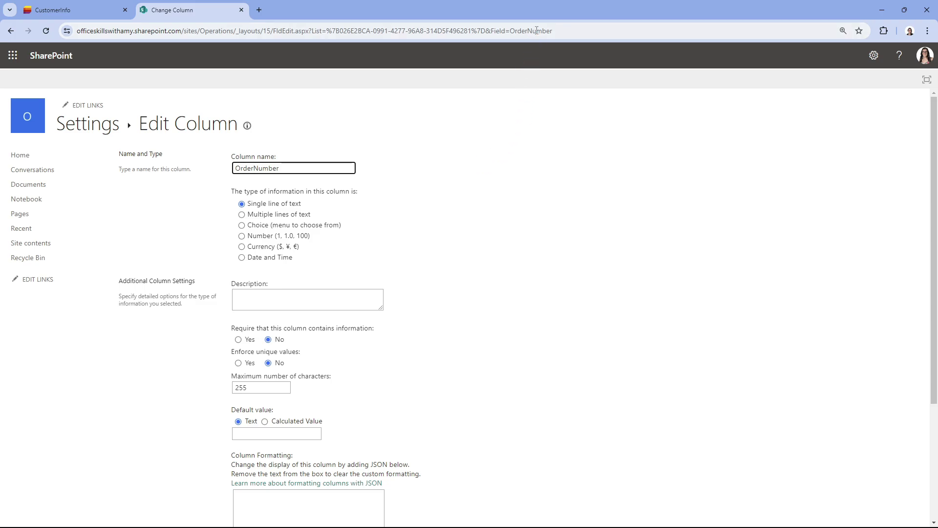
{"action": "left_click_drag", "start_coordinate": [561, 34], "coordinate": [510, 34]}
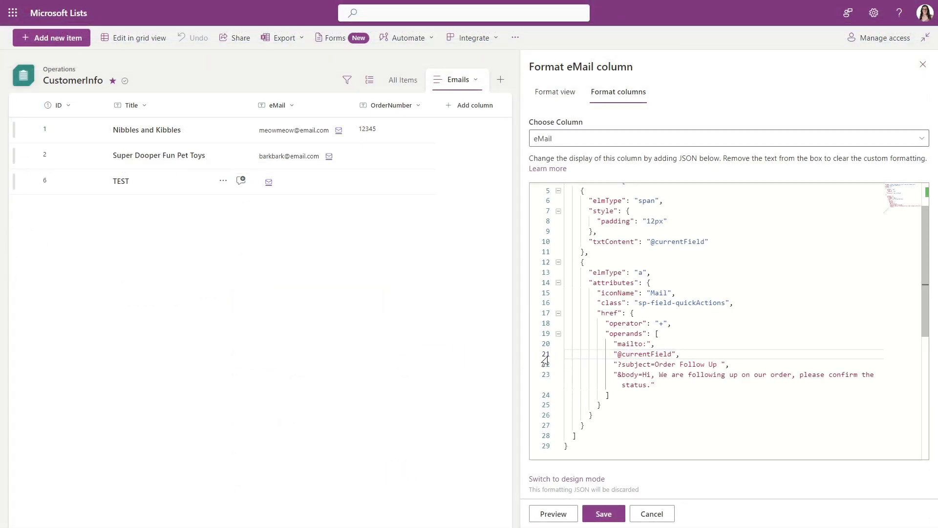
Add '#' to the 'Order Follow Up' subject and append "[$OrderNumber]" on a new line after it.
{"action": "left_click", "coordinate": [616, 364]}
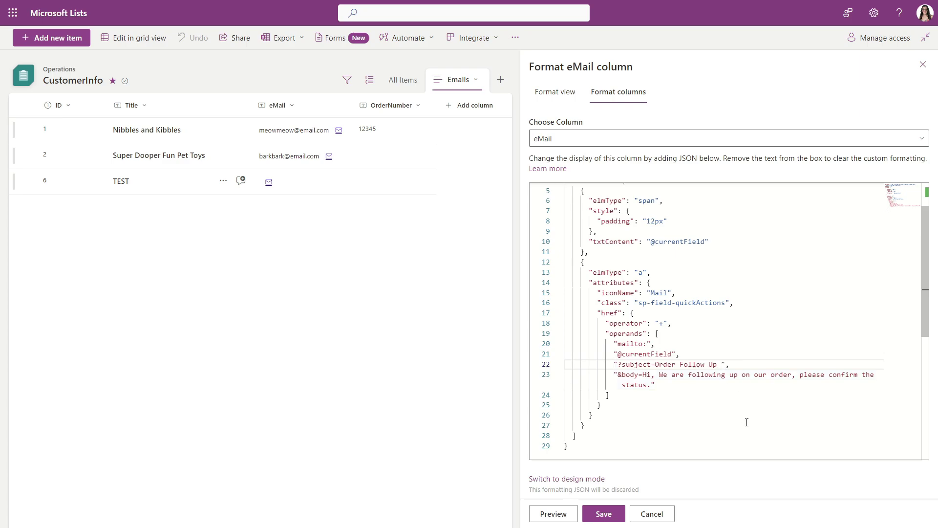
{"action": "type", "text": "#"}
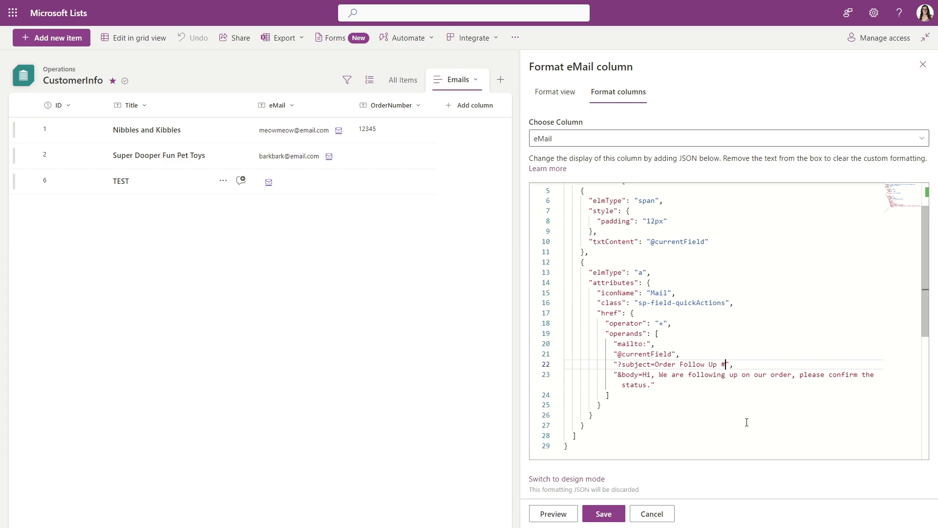
{"action": "key", "text": "Right"}
{"action": "key", "text": "Right"}
{"action": "key", "text": "Return"}
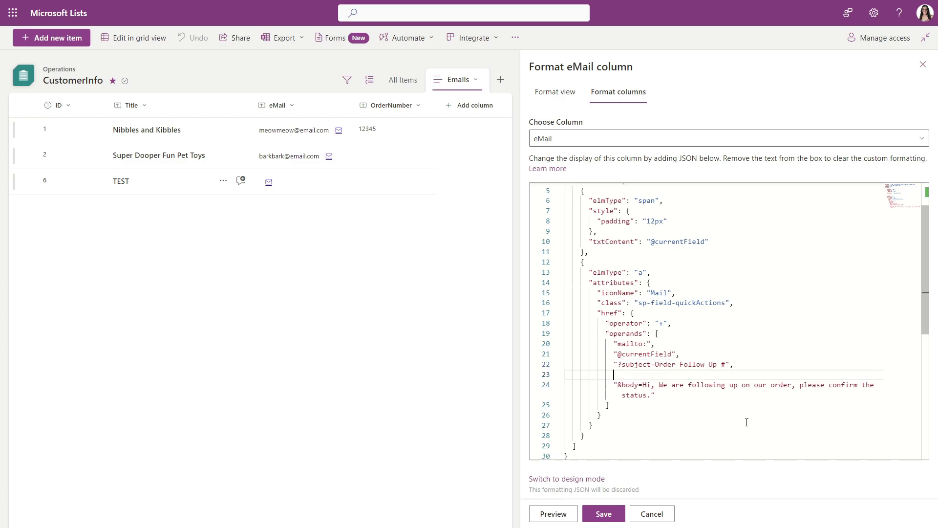
{"action": "type", "text": "\"[$OrderNumber]\","}
{"action": "left_click_drag", "start_coordinate": [628, 374], "coordinate": [673, 375]}
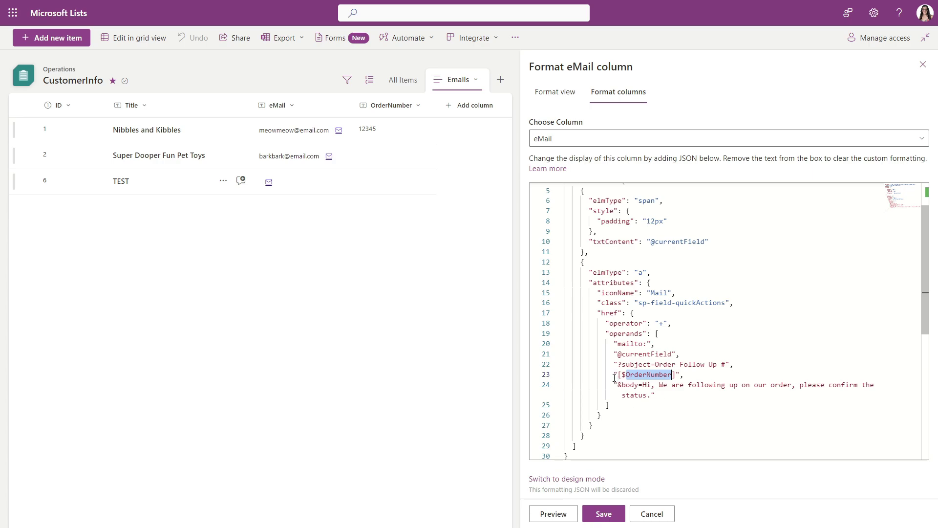
{"action": "left_click", "coordinate": [619, 383]}
{"action": "left_click", "coordinate": [689, 376]}
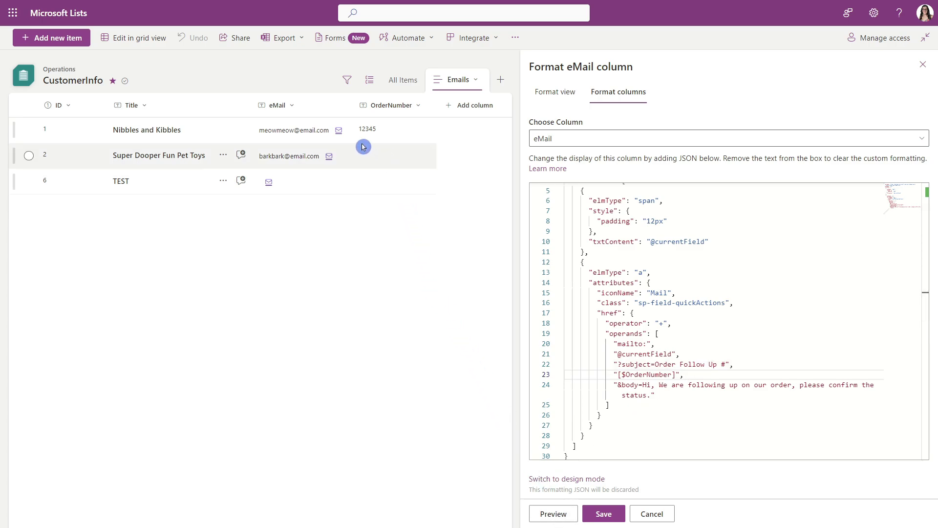
Open row 1's mail link and confirm the draft subject reads 'Order Follow Up #12345'.
{"action": "left_click", "coordinate": [339, 132]}
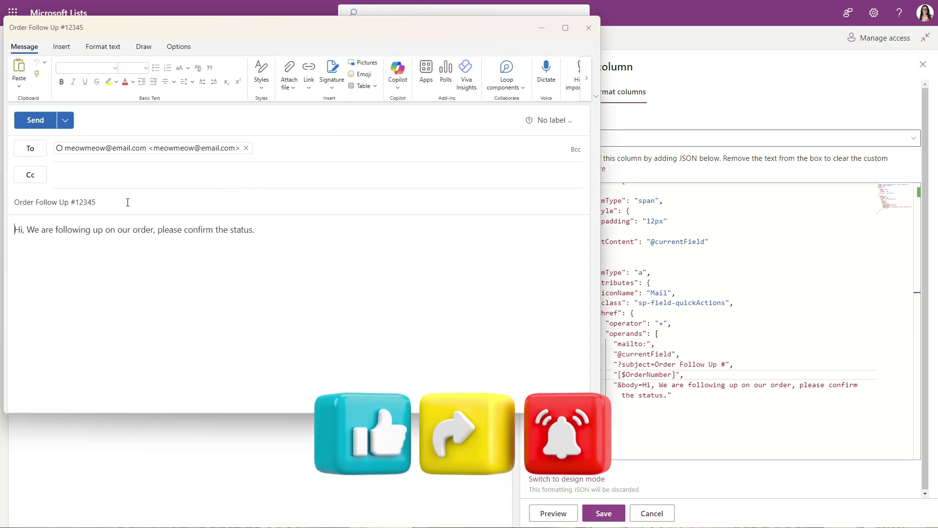
{"action": "left_click", "coordinate": [127, 202]}
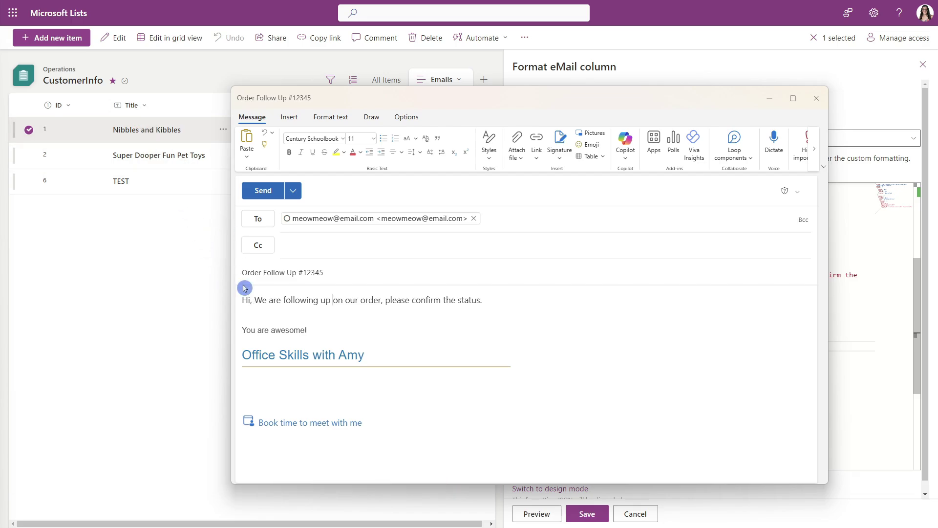
{"action": "left_click", "coordinate": [251, 301]}
Close the test draft and split the body string after "&body=Hi " onto a new line.
{"action": "left_click", "coordinate": [816, 98]}
{"action": "scroll", "coordinate": [612, 376], "scroll_direction": "up", "scroll_amount": 1}
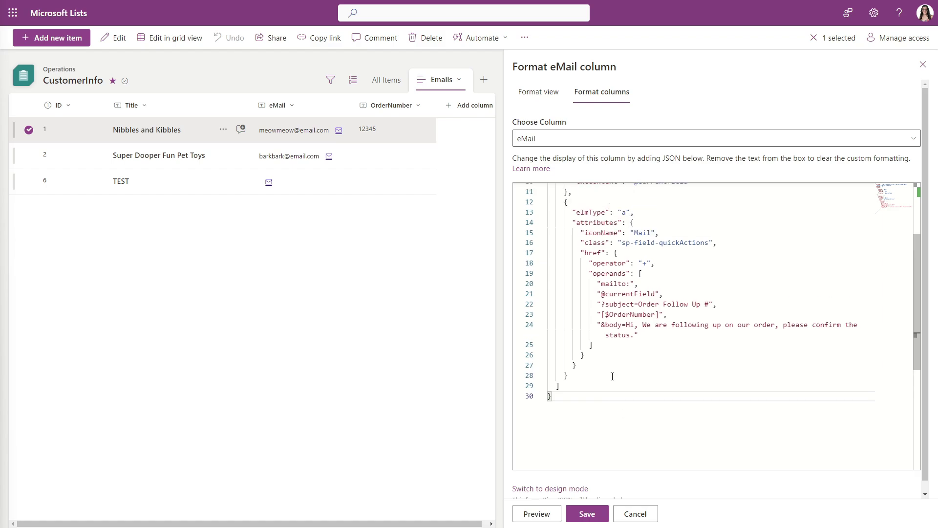
{"action": "scroll", "coordinate": [612, 376], "scroll_direction": "up", "scroll_amount": 1}
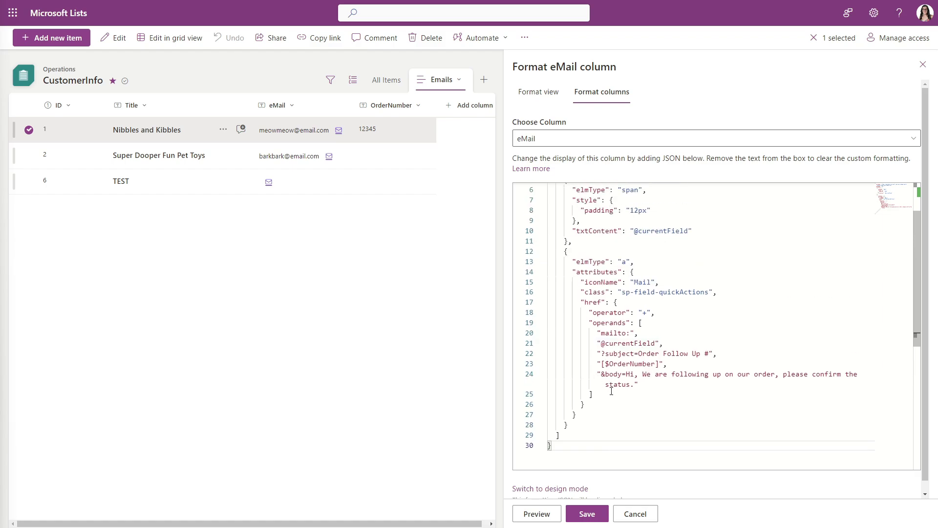
{"action": "left_click", "coordinate": [638, 374]}
{"action": "left_click", "coordinate": [637, 375]}
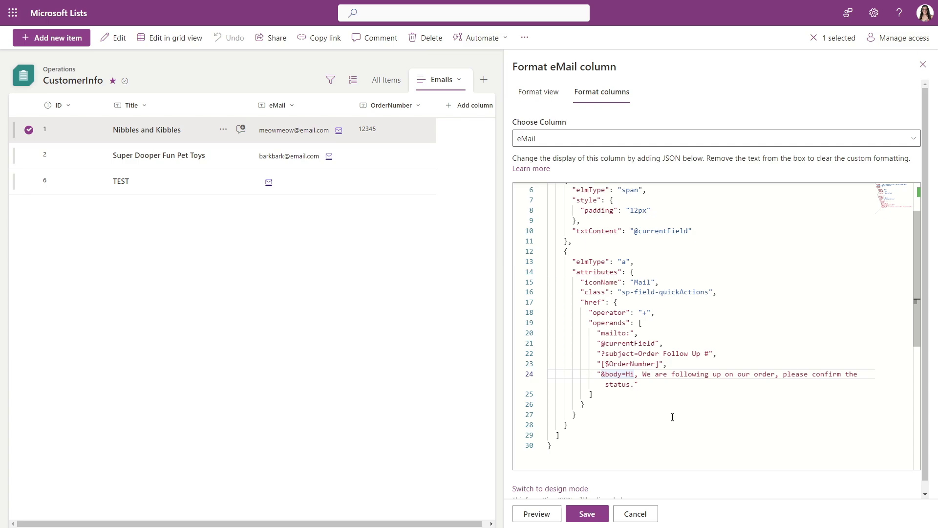
{"action": "type", "text": ","}
{"action": "key", "text": "Left"}
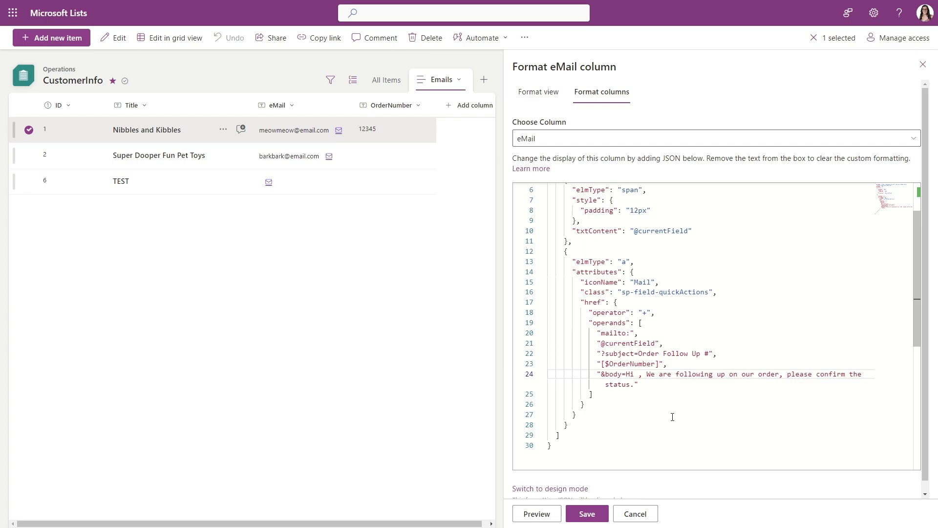
{"action": "type", "text": "\""}
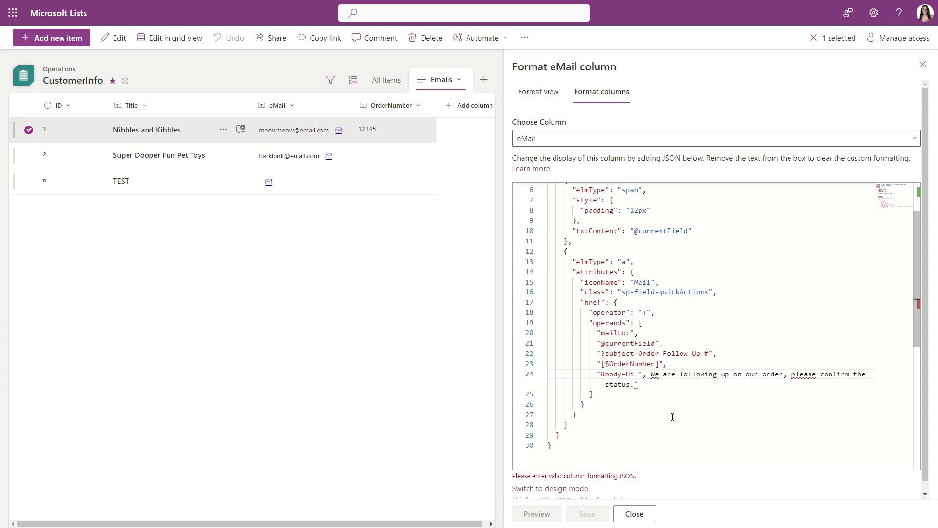
{"action": "type", "text": ","}
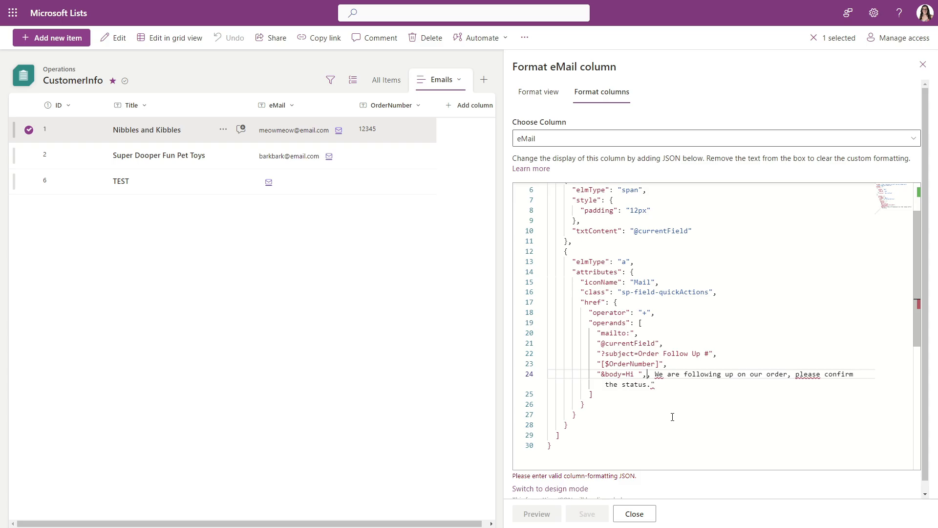
{"action": "key", "text": "Return"}
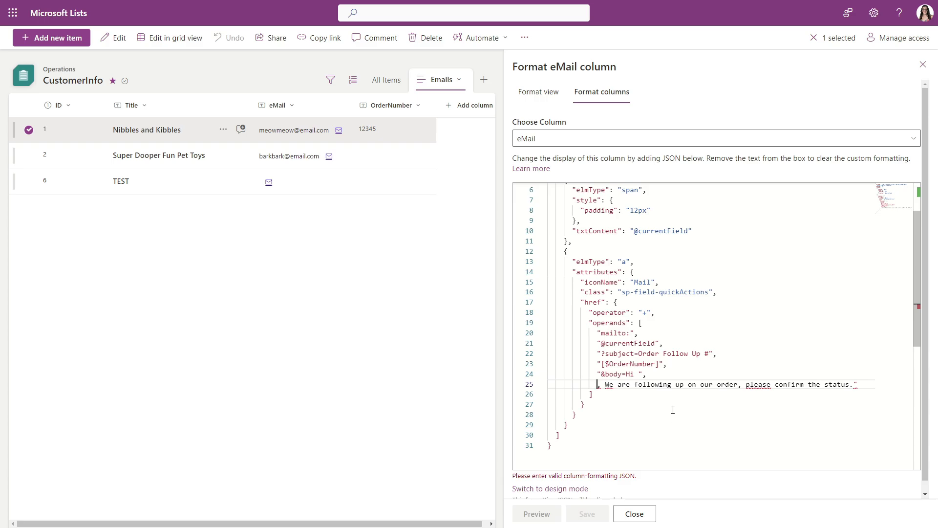
Insert "[$Title]" after the greeting and requote the remaining body text so the JSON stays valid.
{"action": "left_click", "coordinate": [135, 110]}
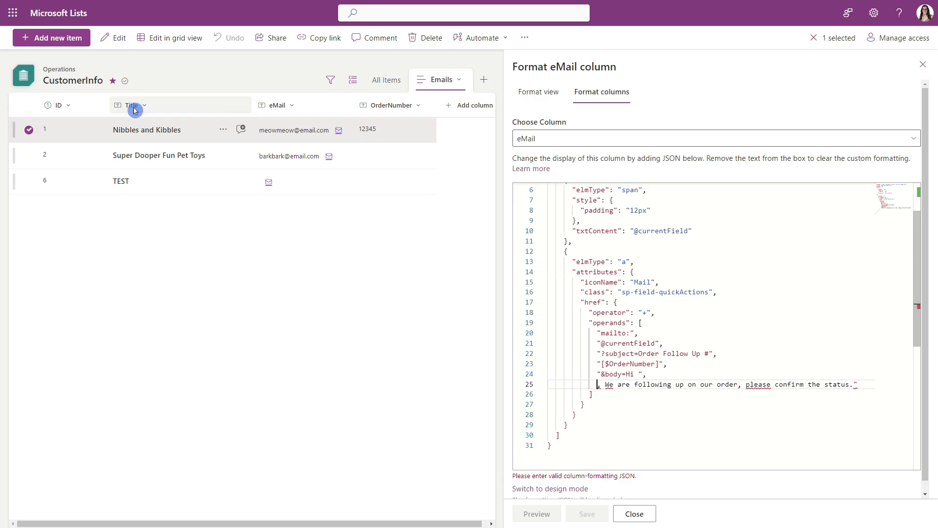
{"action": "type", "text": "\"[$Title]\","}
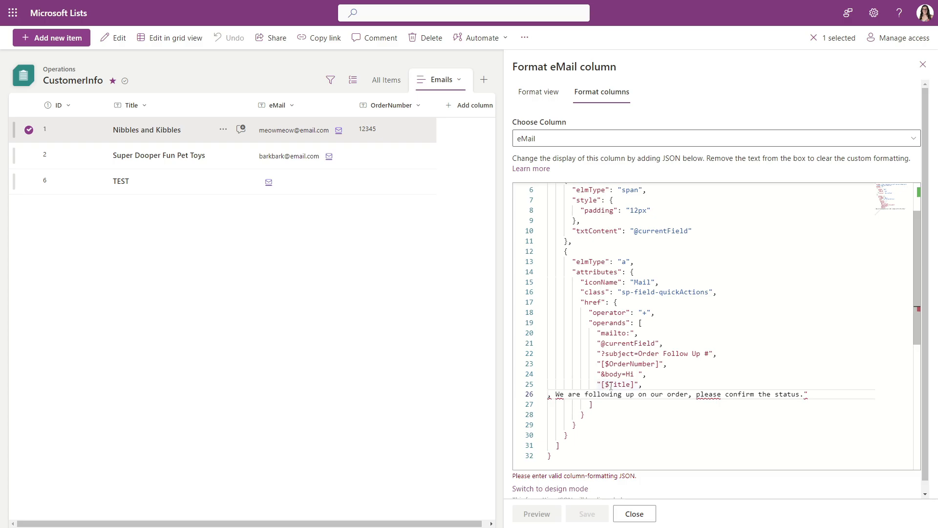
{"action": "left_click_drag", "start_coordinate": [610, 384], "coordinate": [631, 384]}
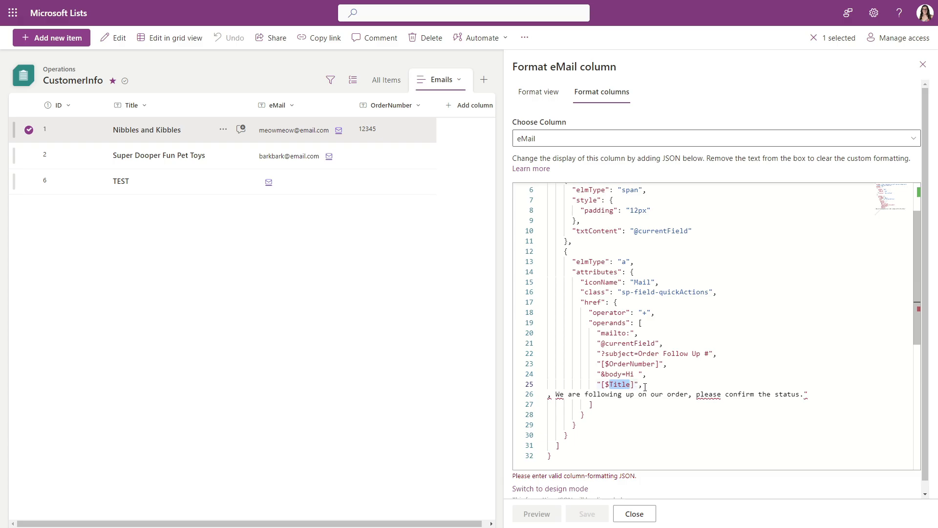
{"action": "left_click", "coordinate": [645, 386]}
{"action": "left_click", "coordinate": [549, 396]}
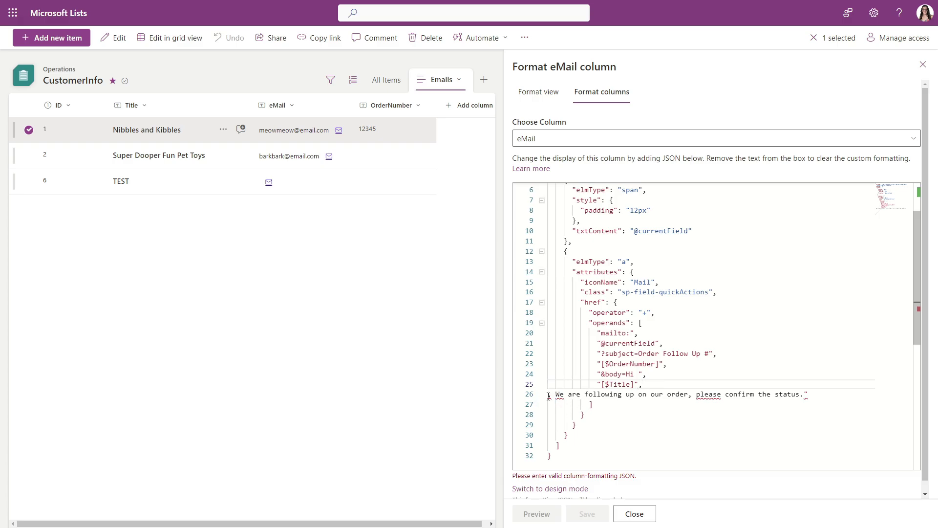
{"action": "key", "text": "Tab"}
{"action": "key", "text": "Tab"}
{"action": "key", "text": "Tab"}
{"action": "key", "text": "Tab"}
{"action": "key", "text": "Tab"}
{"action": "key", "text": "Tab"}
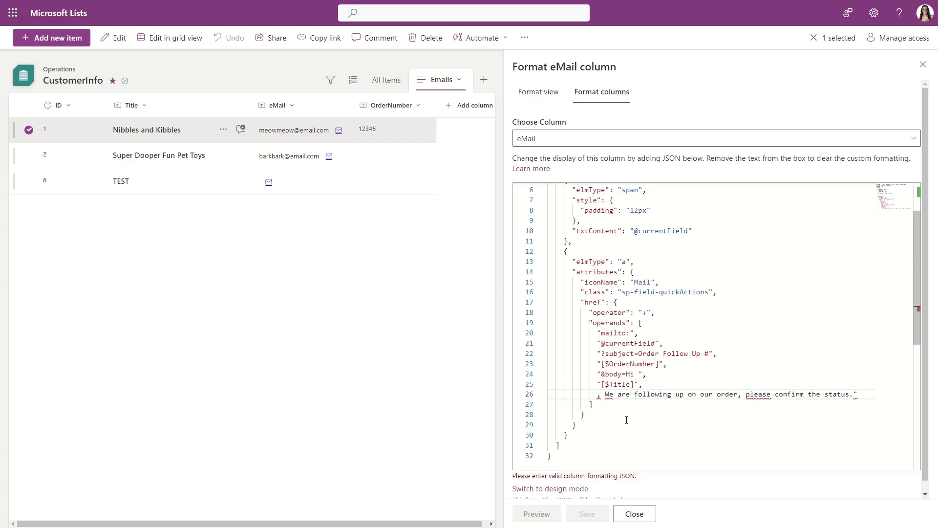
{"action": "type", "text": "\""}
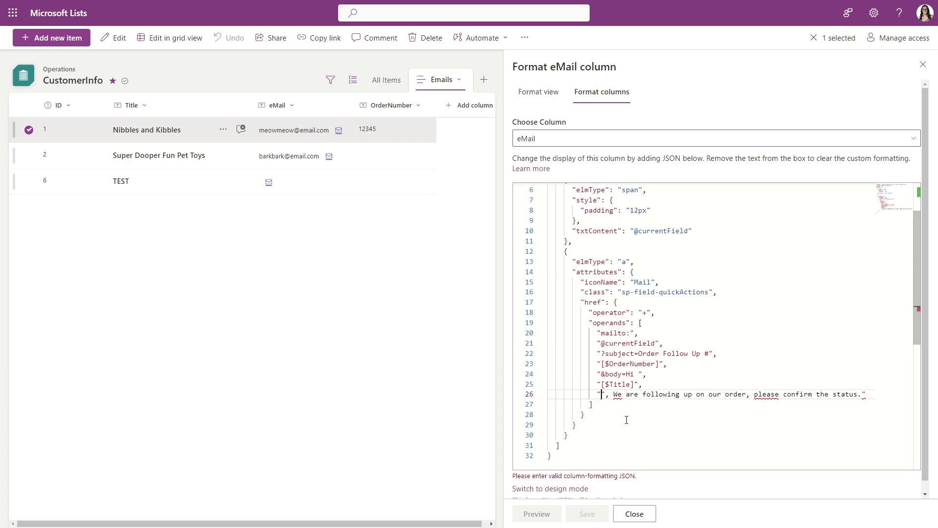
{"action": "key", "text": "Delete"}
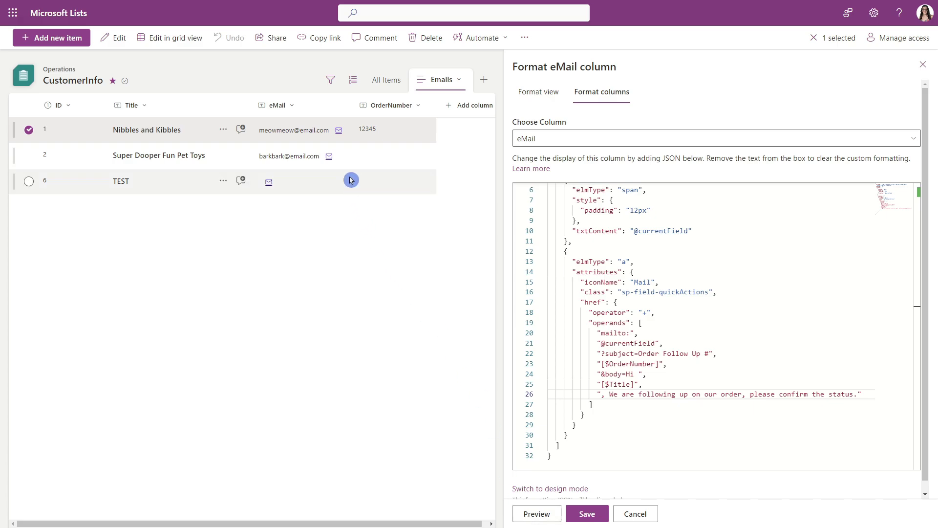
Recheck row 1's updated mail link in a new draft, then deselect the list item.
{"action": "left_click", "coordinate": [339, 131]}
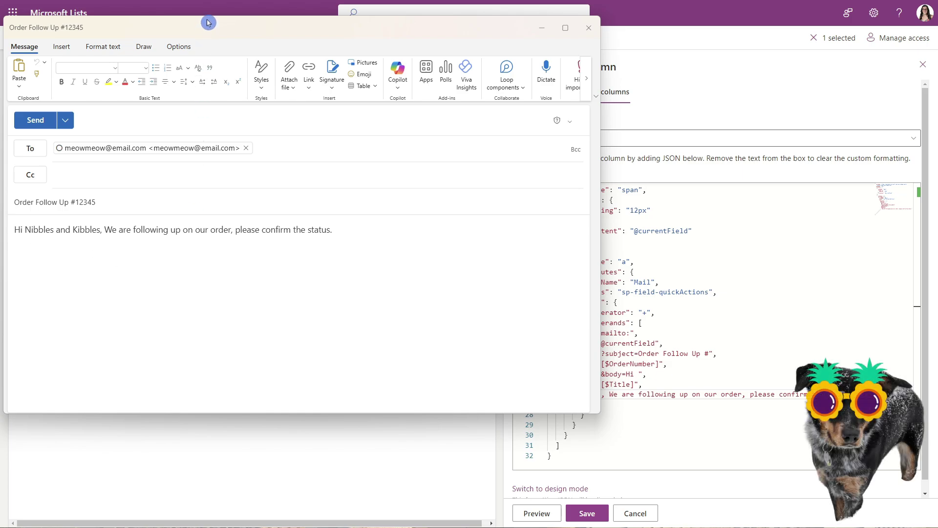
{"action": "left_click_drag", "start_coordinate": [209, 25], "coordinate": [429, 89]}
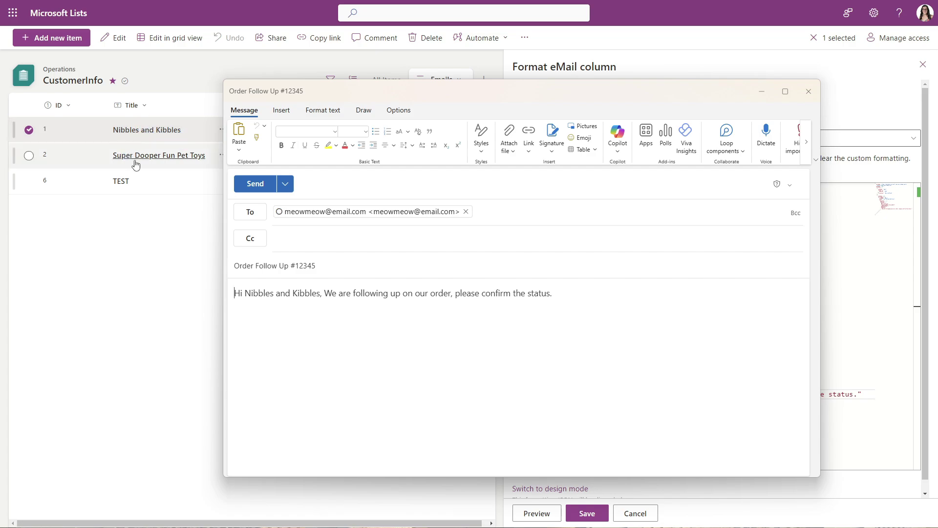
{"action": "left_click", "coordinate": [148, 211]}
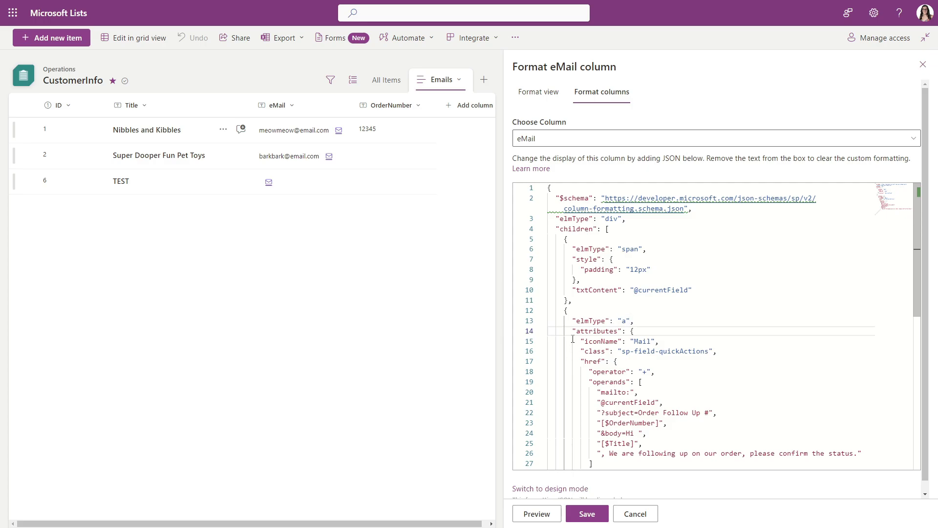
Paste a style block with inherited colour, size and weight above the attributes block and preview.
{"action": "key", "text": "Return"}
{"action": "key", "text": "Up"}
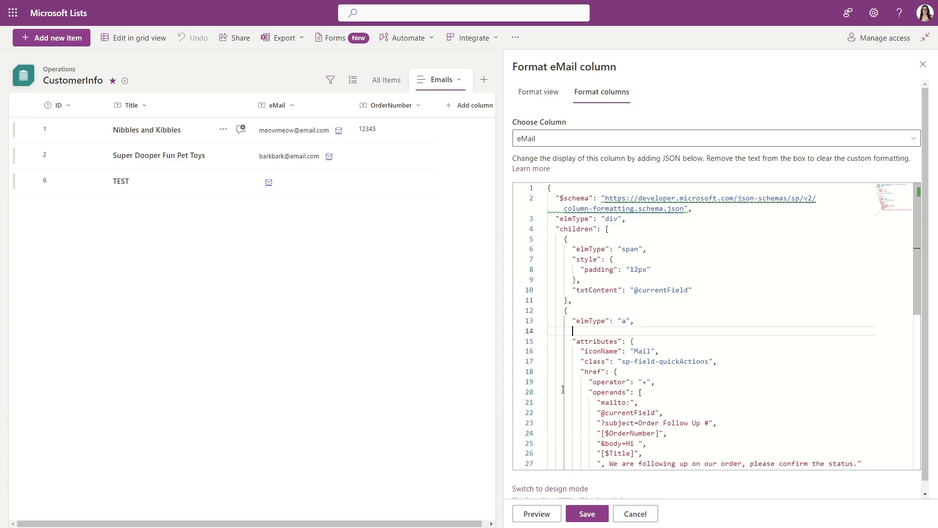
{"action": "type", "text": "\"style\":{     \"text-decoration\": \"inherit\",     \"color\": \"inherit\",     \"font-size\": \"inherit\",     \"font-weight\":\"inherit\" },"}
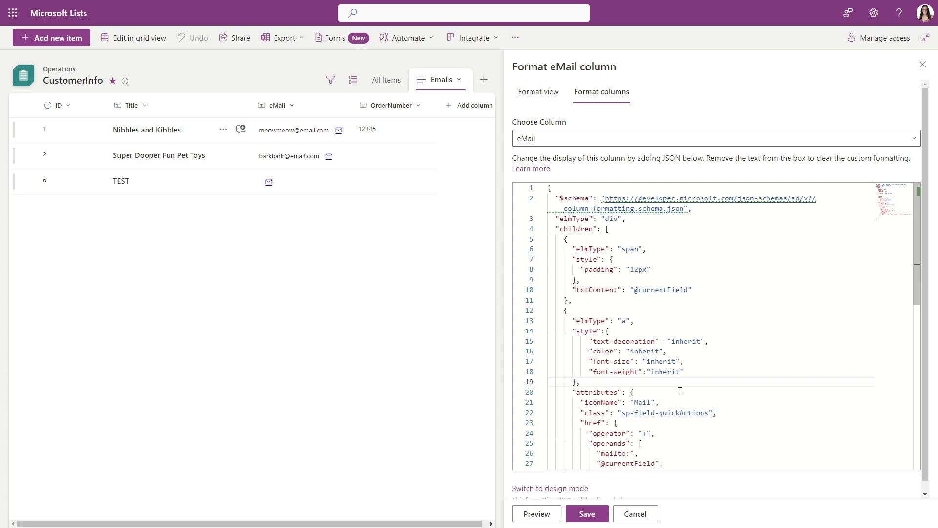
{"action": "left_click", "coordinate": [646, 351]}
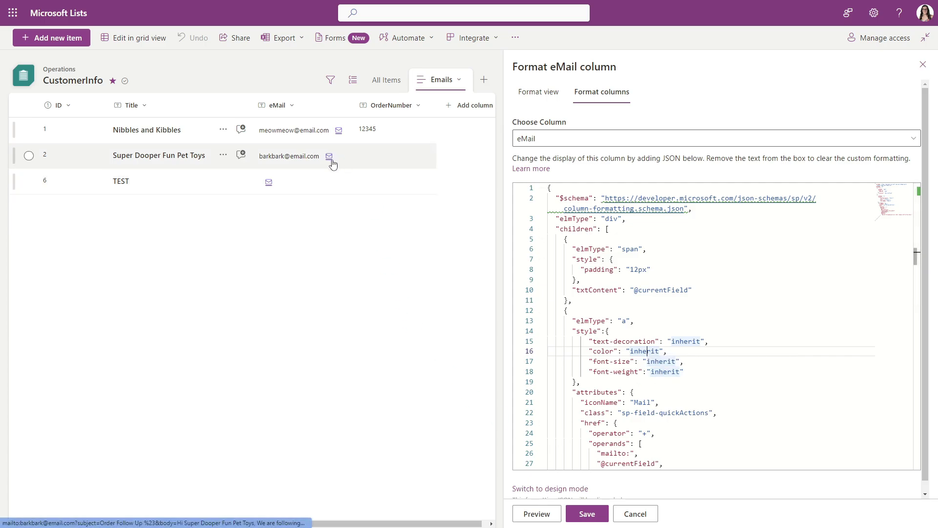
{"action": "left_click", "coordinate": [535, 513]}
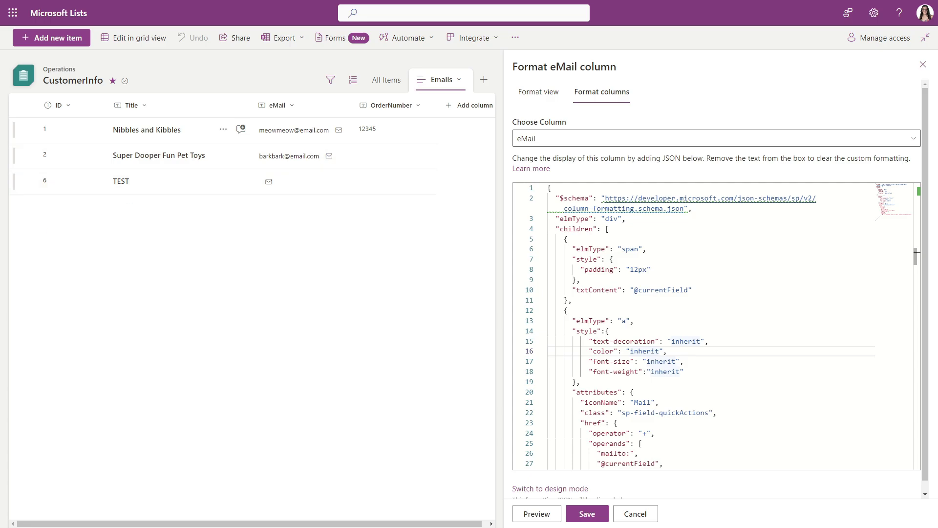
Change text-decoration from 'inherit' to 'bold' and preview the result.
{"action": "left_click", "coordinate": [83, 380]}
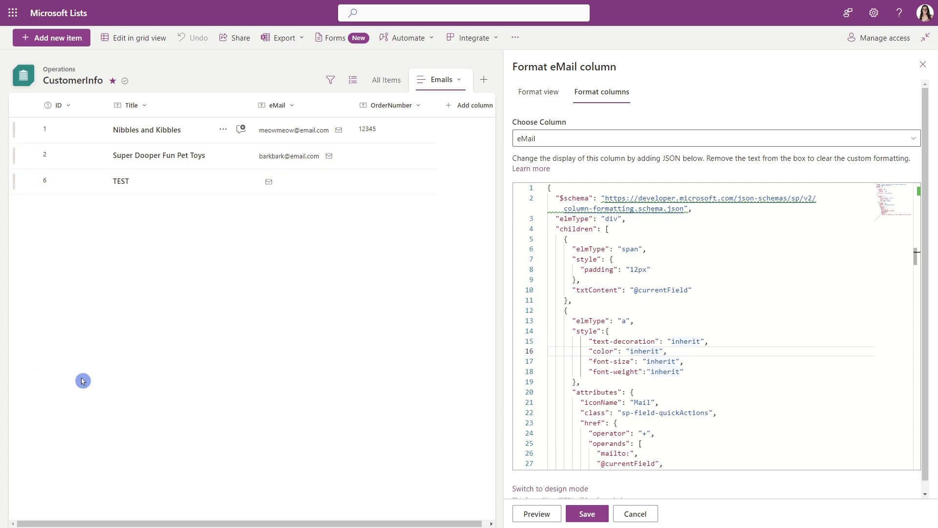
{"action": "double_click", "coordinate": [681, 341]}
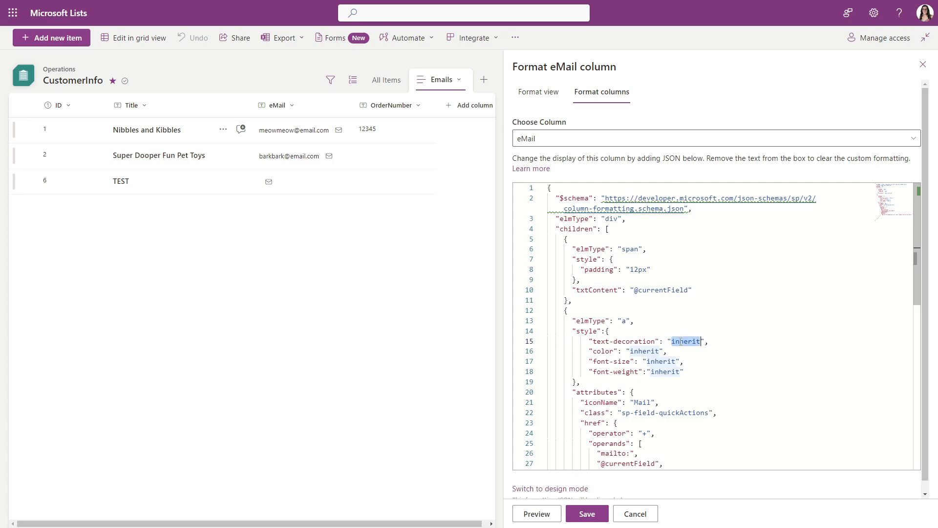
{"action": "type", "text": "bold"}
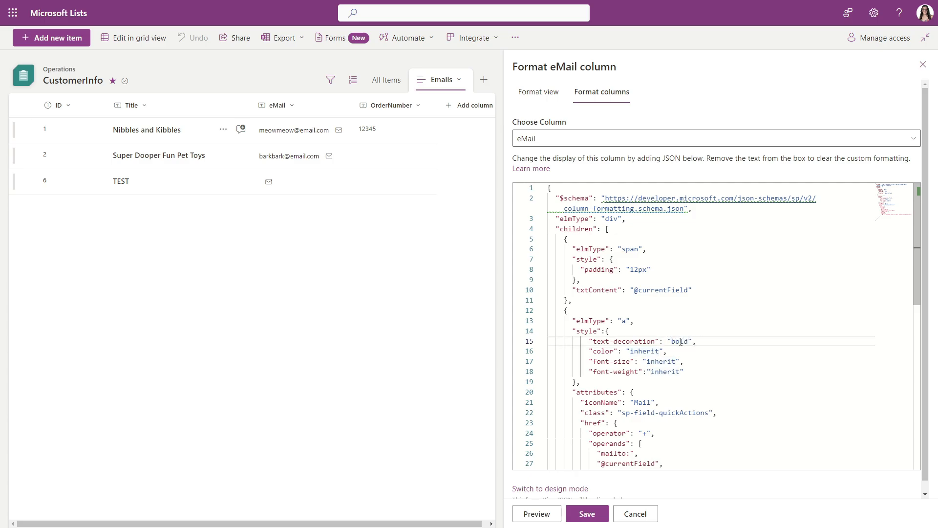
{"action": "left_click", "coordinate": [546, 516]}
Set color to #ff3131, font-size to 20px and font-weight to bold, previewing the mail icons.
{"action": "left_click_drag", "start_coordinate": [630, 352], "coordinate": [659, 351]}
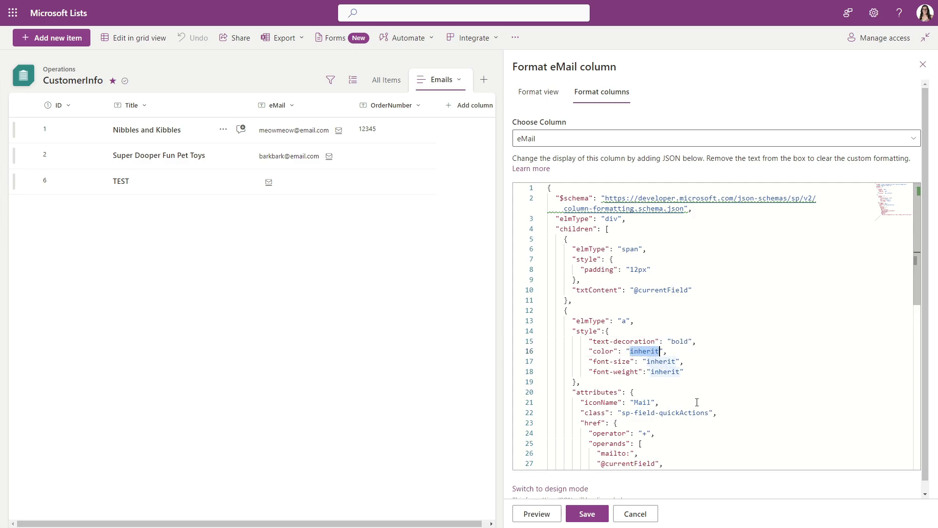
{"action": "type", "text": "#ff3131"}
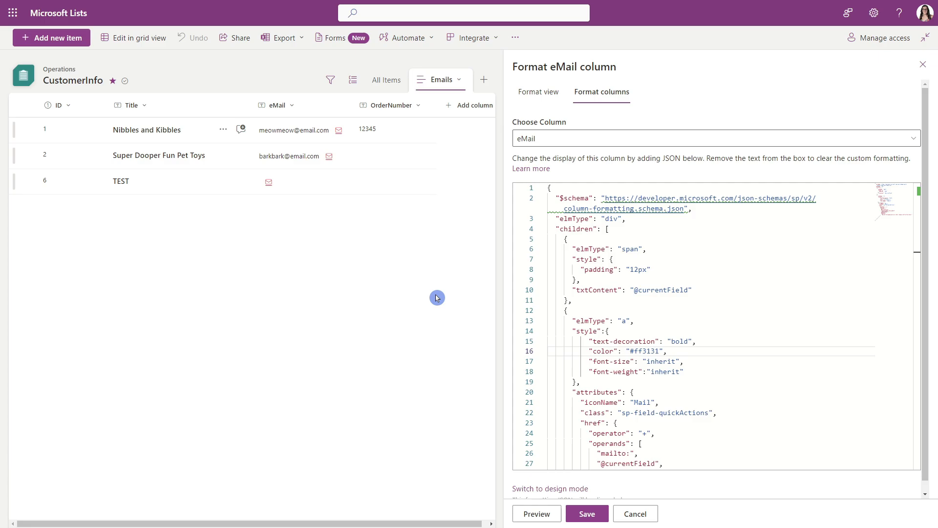
{"action": "double_click", "coordinate": [661, 361]}
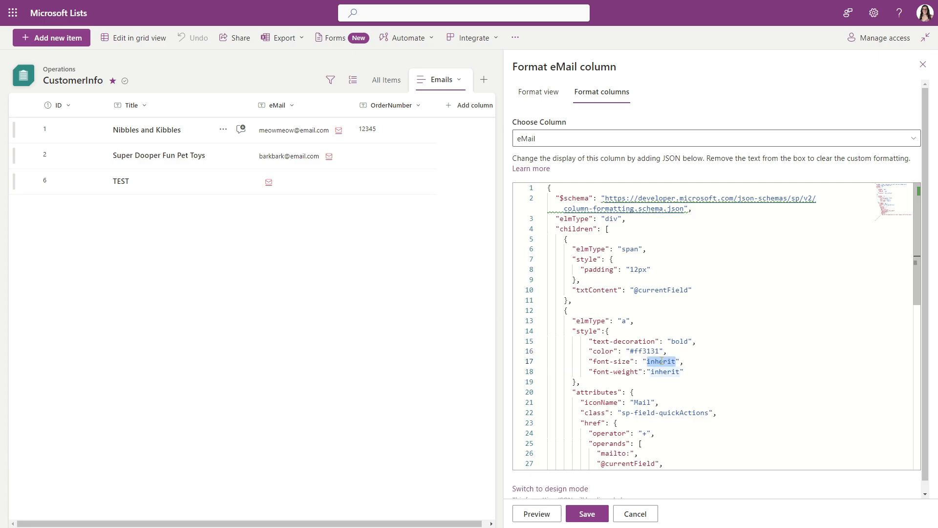
{"action": "type", "text": "20px"}
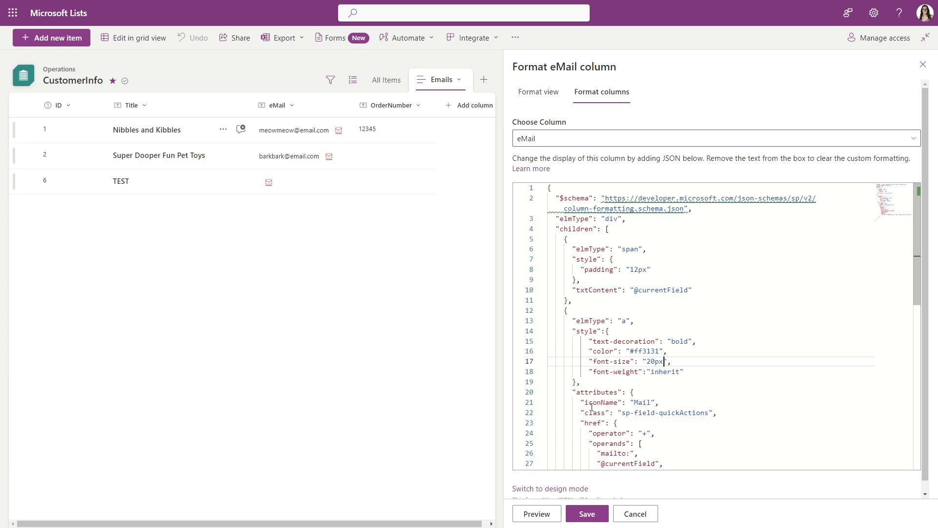
{"action": "left_click", "coordinate": [536, 514]}
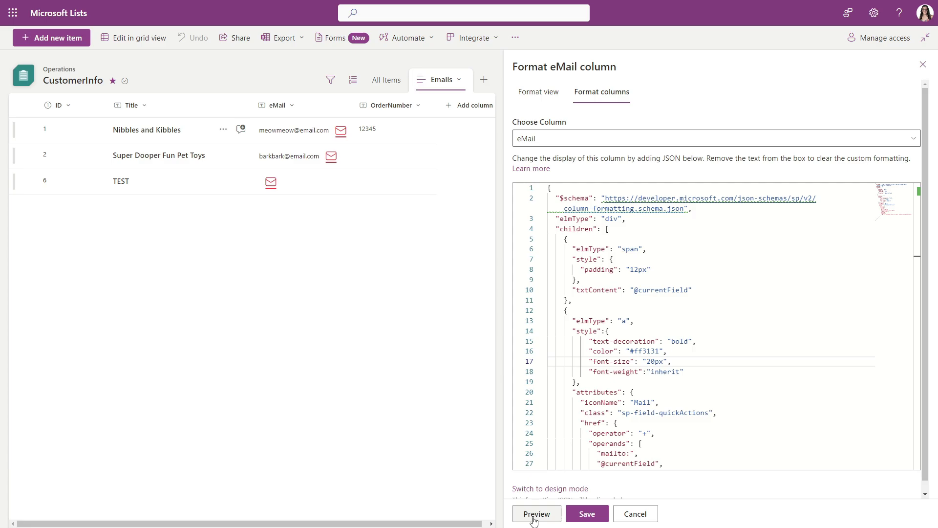
{"action": "double_click", "coordinate": [668, 372]}
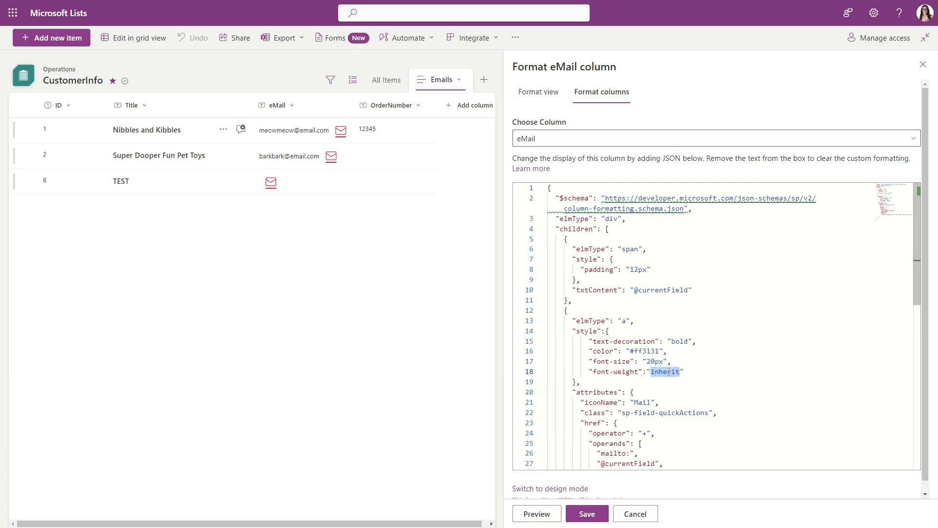
{"action": "key", "text": "BackSpace"}
{"action": "type", "text": "bold"}
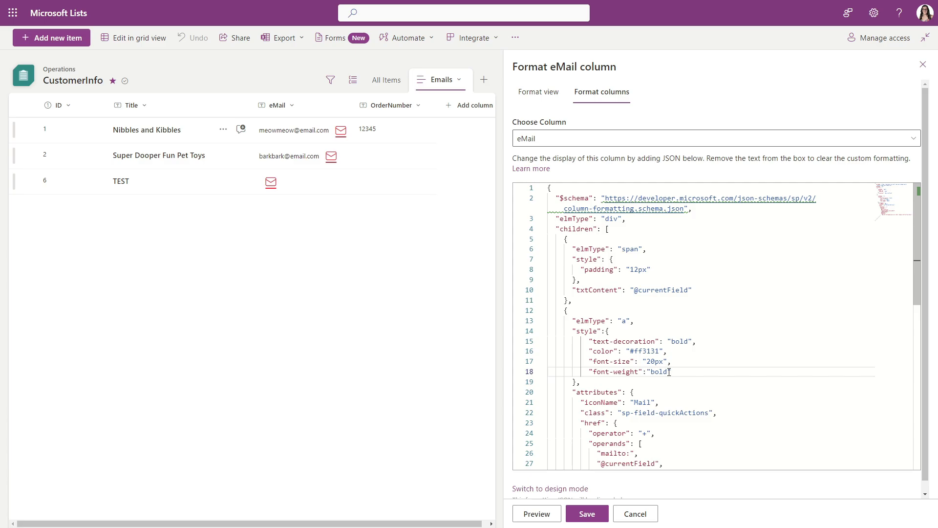
{"action": "left_click", "coordinate": [538, 513]}
{"action": "left_click", "coordinate": [433, 360]}
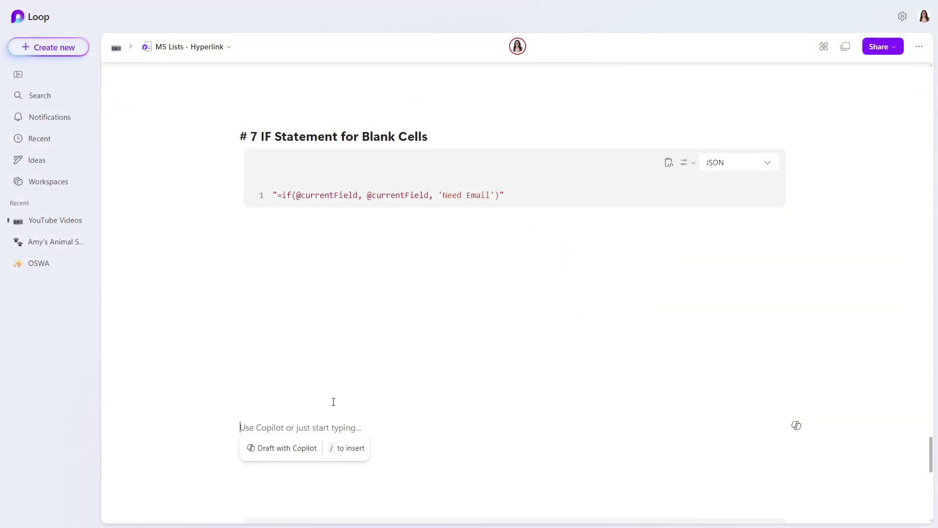
{"action": "left_click", "coordinate": [296, 203]}
{"action": "left_click_drag", "start_coordinate": [357, 197], "coordinate": [291, 196]}
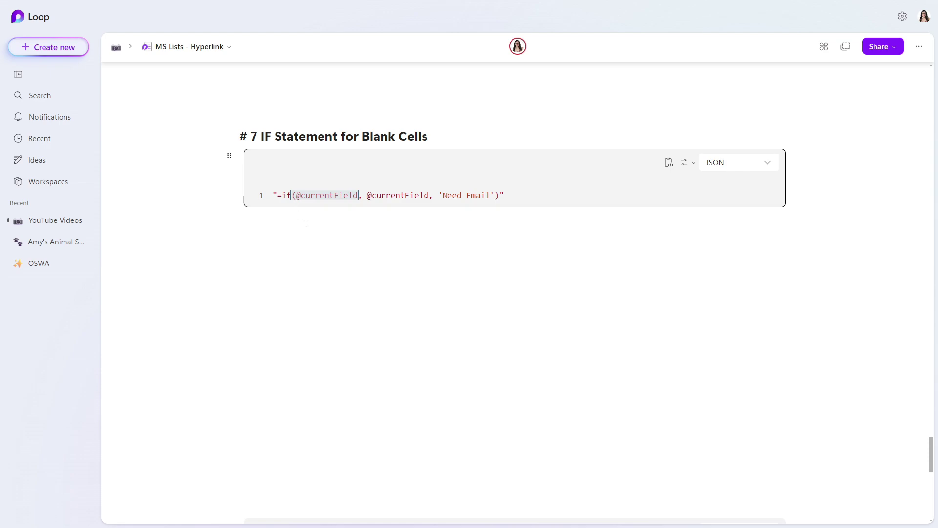
{"action": "left_click_drag", "start_coordinate": [367, 197], "coordinate": [430, 197]}
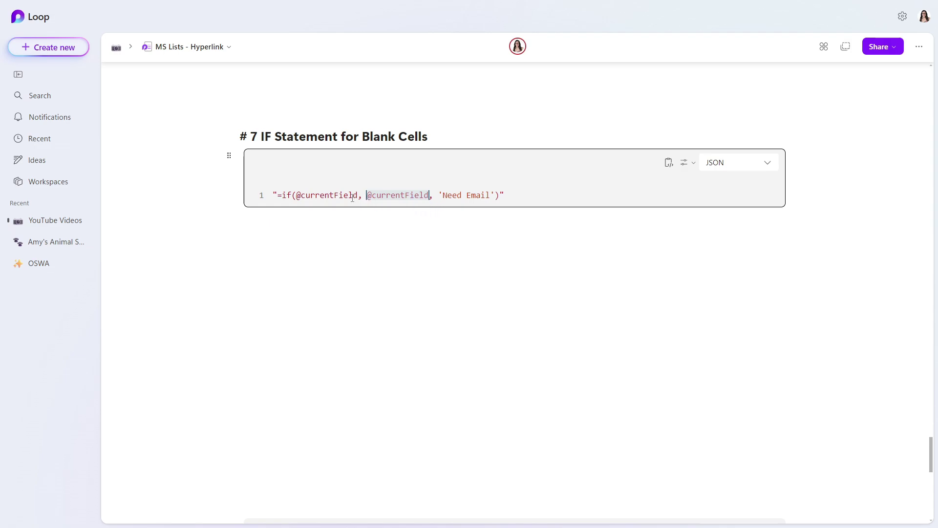
{"action": "left_click", "coordinate": [447, 204]}
Replace line 10's txtContent value with the IF expression and preview 'Need Email' on the TEST row.
{"action": "left_click", "coordinate": [670, 167]}
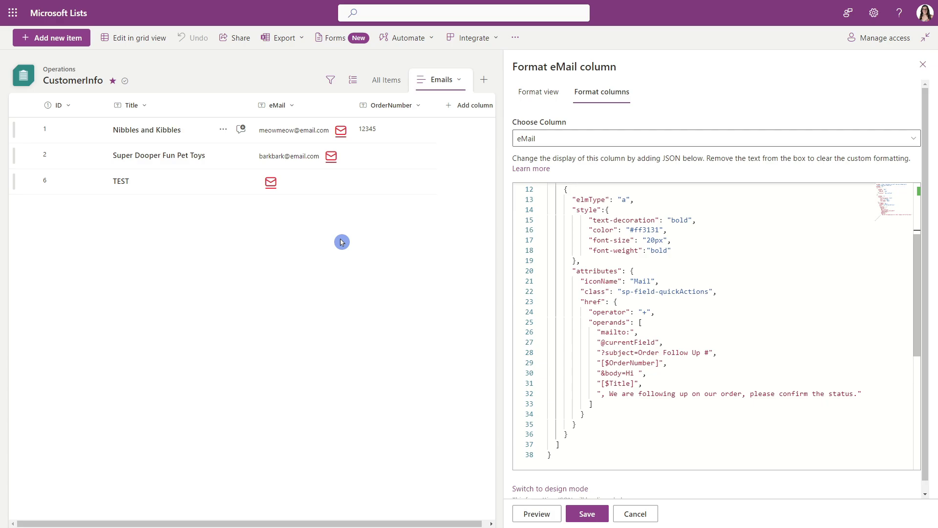
{"action": "scroll", "coordinate": [586, 278], "scroll_direction": "up", "scroll_amount": 1}
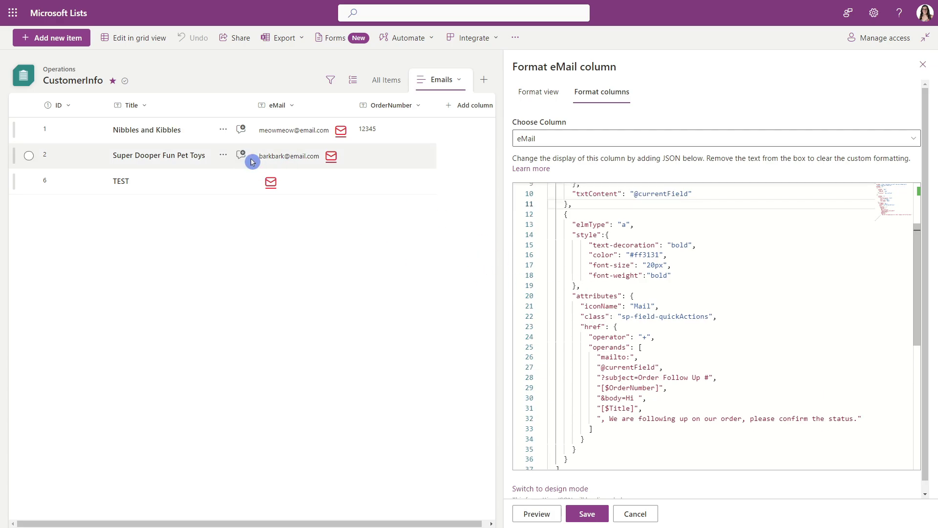
{"action": "left_click", "coordinate": [354, 159]}
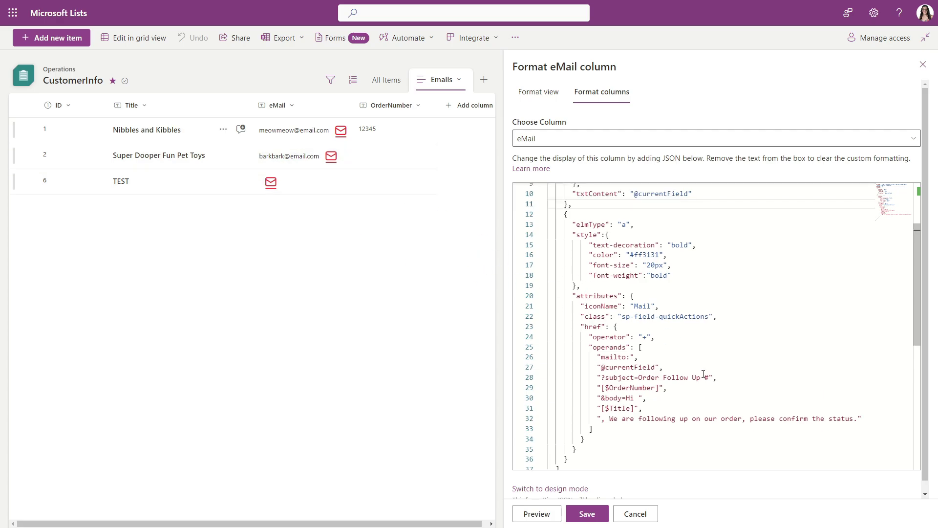
{"action": "scroll", "coordinate": [654, 356], "scroll_direction": "up", "scroll_amount": 3}
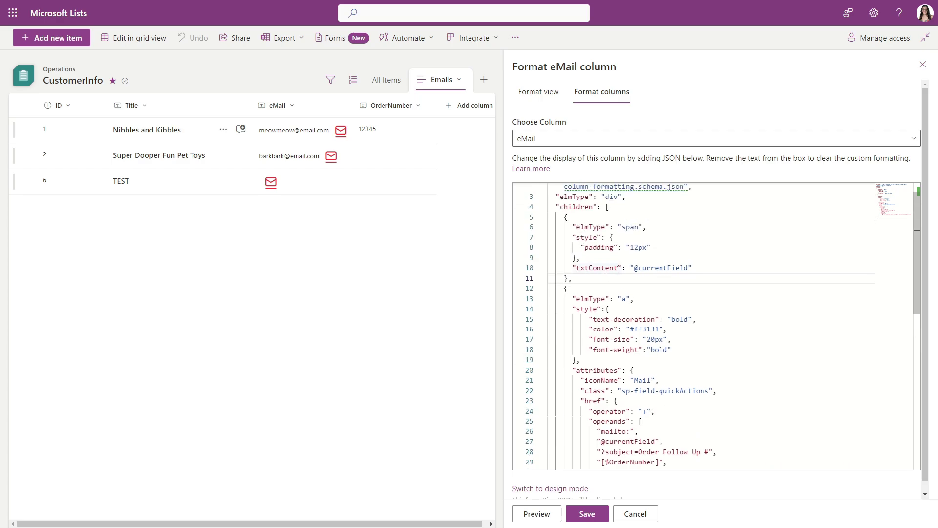
{"action": "left_click_drag", "start_coordinate": [707, 270], "coordinate": [630, 270]}
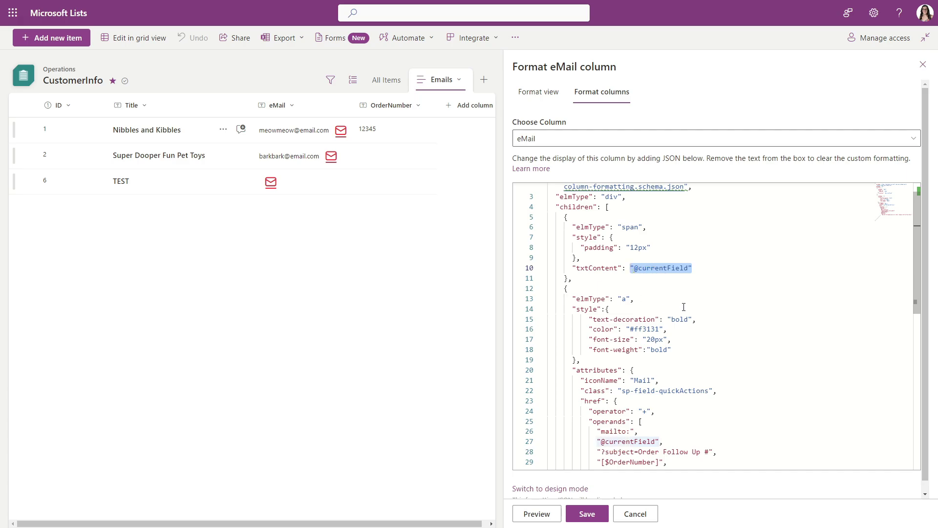
{"action": "key", "text": "ctrl+v"}
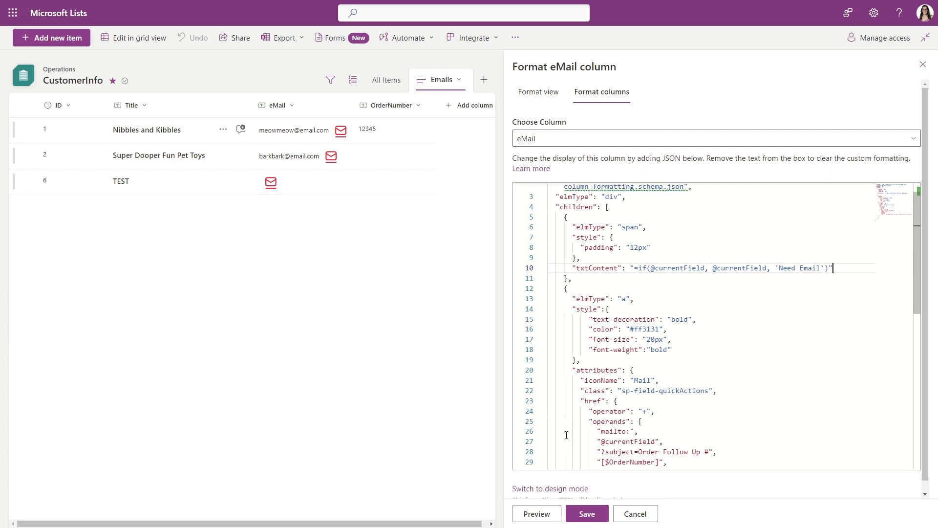
{"action": "left_click", "coordinate": [546, 516]}
{"action": "scroll", "coordinate": [778, 318], "scroll_direction": "down", "scroll_amount": 1}
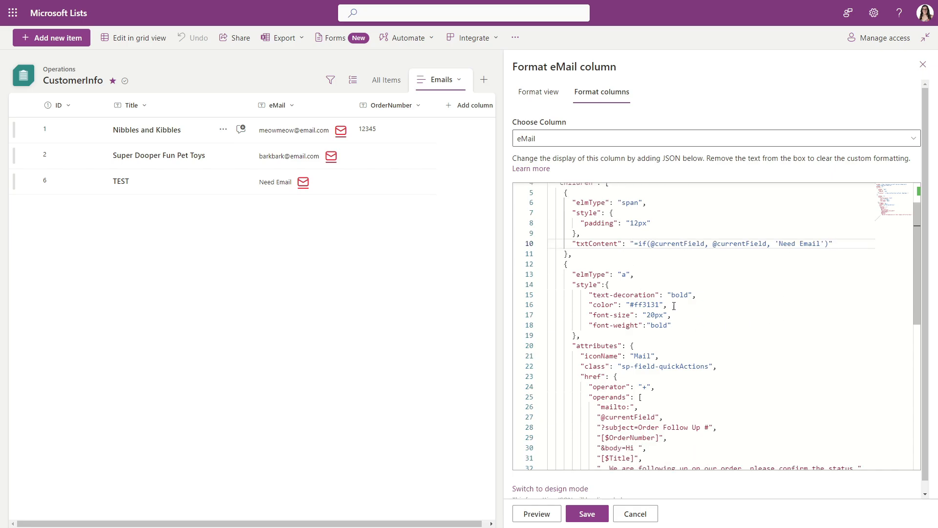
{"action": "scroll", "coordinate": [655, 361], "scroll_direction": "down", "scroll_amount": 1}
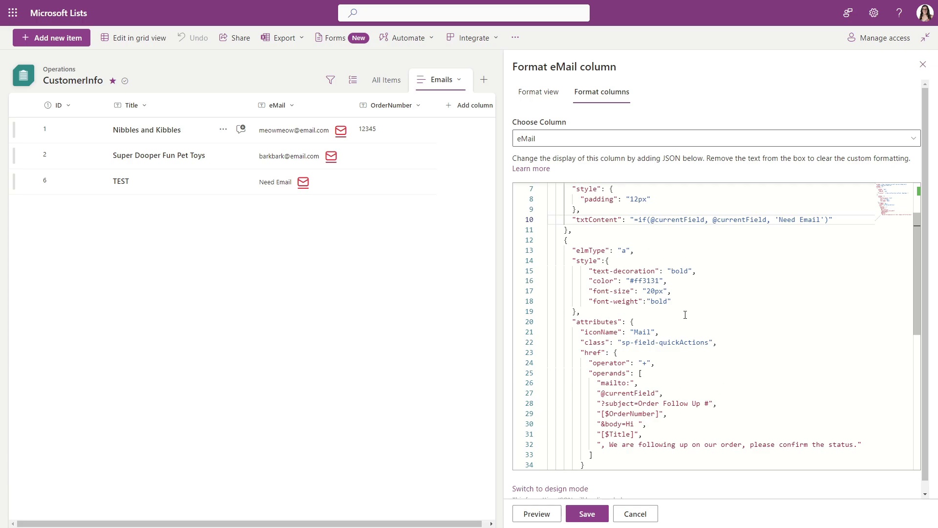
Edit the eMail column's settings and switch 'Require that this column contains information' to Yes.
{"action": "left_click", "coordinate": [291, 107]}
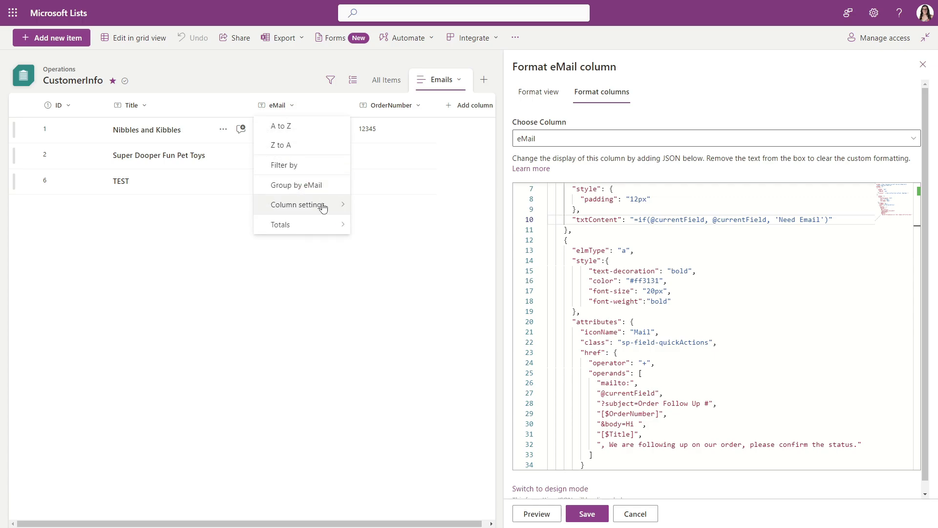
{"action": "mouse_move", "coordinate": [323, 208]}
{"action": "left_click", "coordinate": [374, 204]}
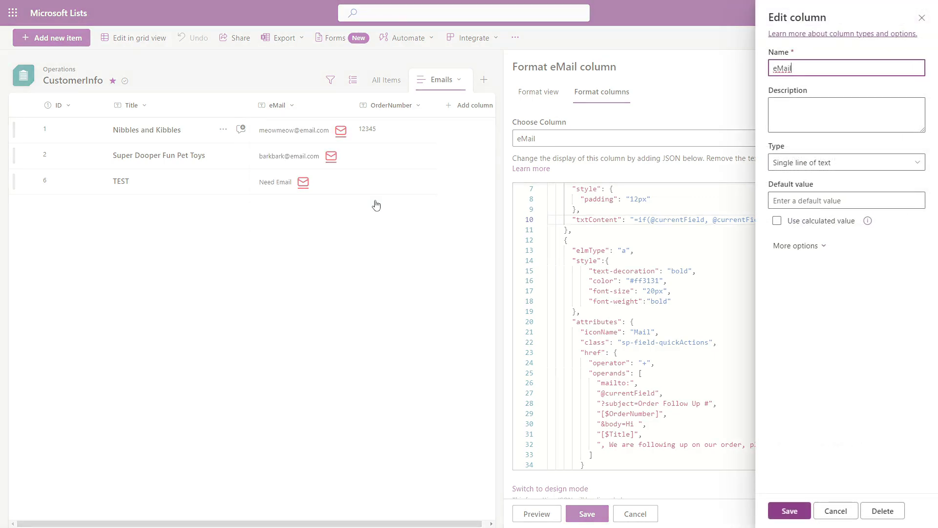
{"action": "left_click", "coordinate": [823, 245]}
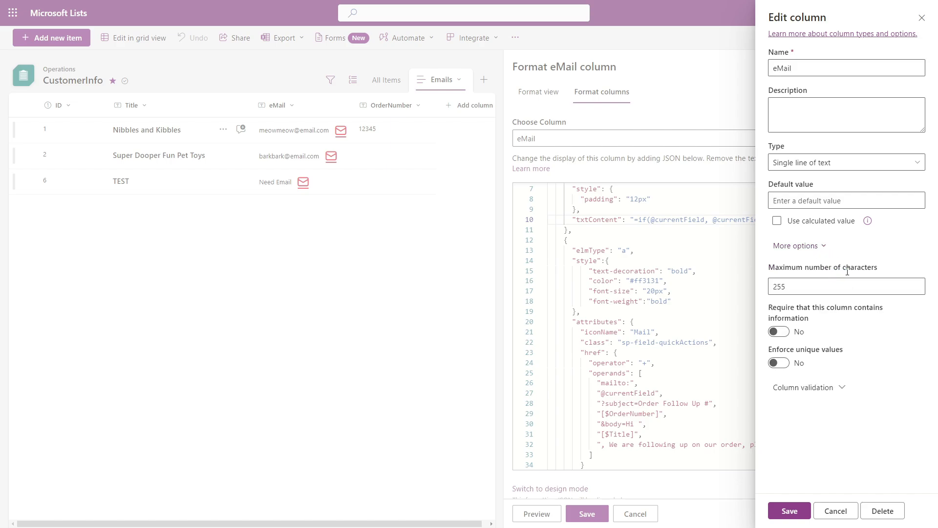
{"action": "left_click", "coordinate": [778, 332]}
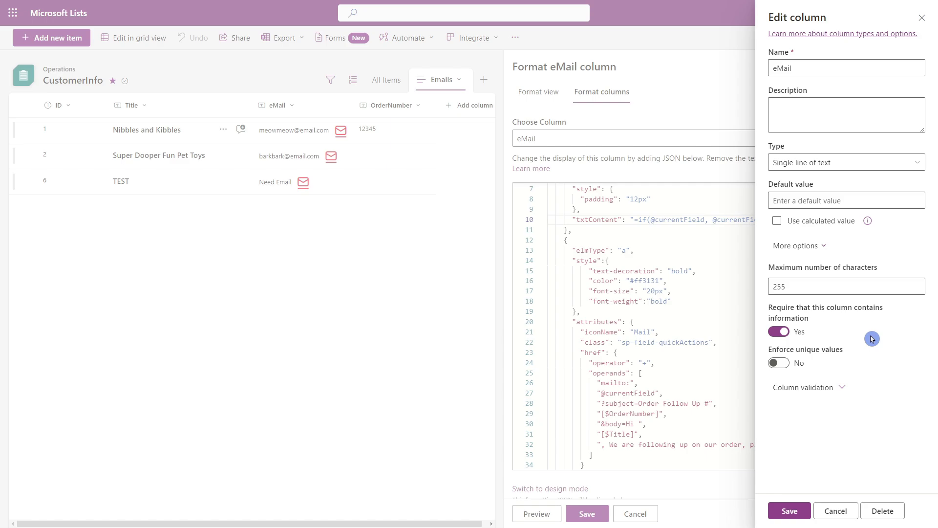